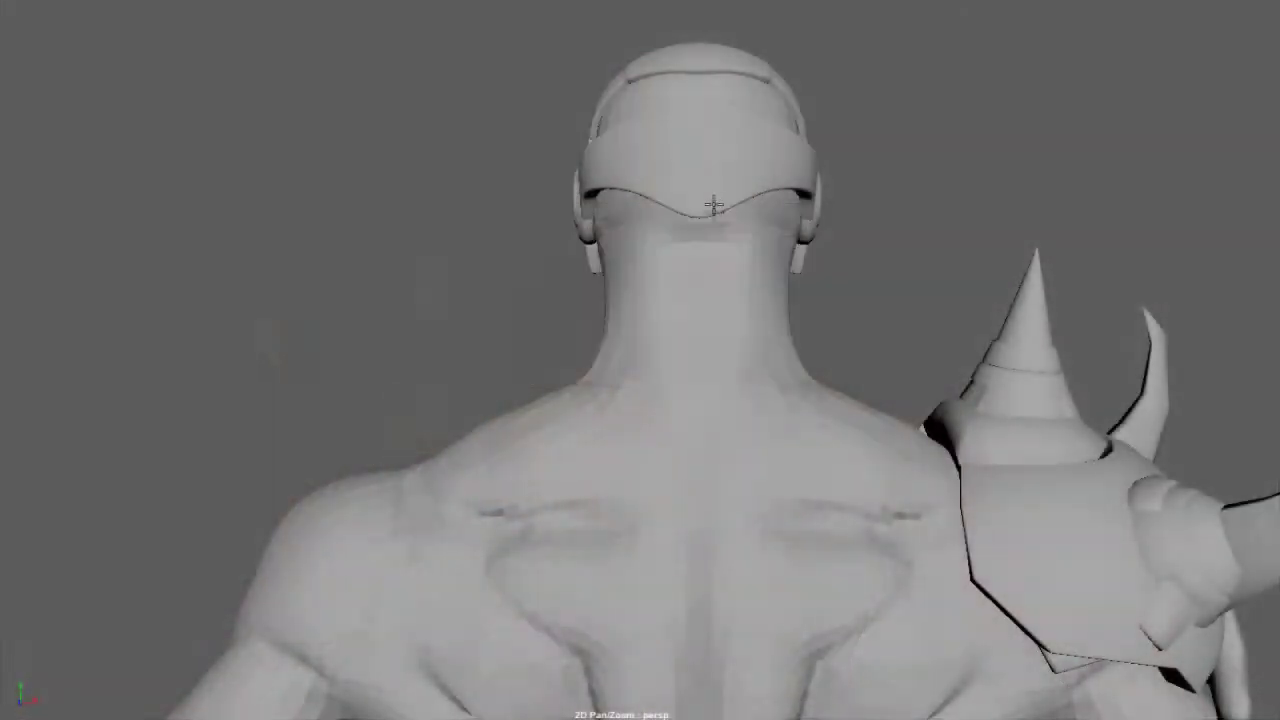
Step: Switch from the single perspective view to the four-panel top/persp/front/side layout
key("space")
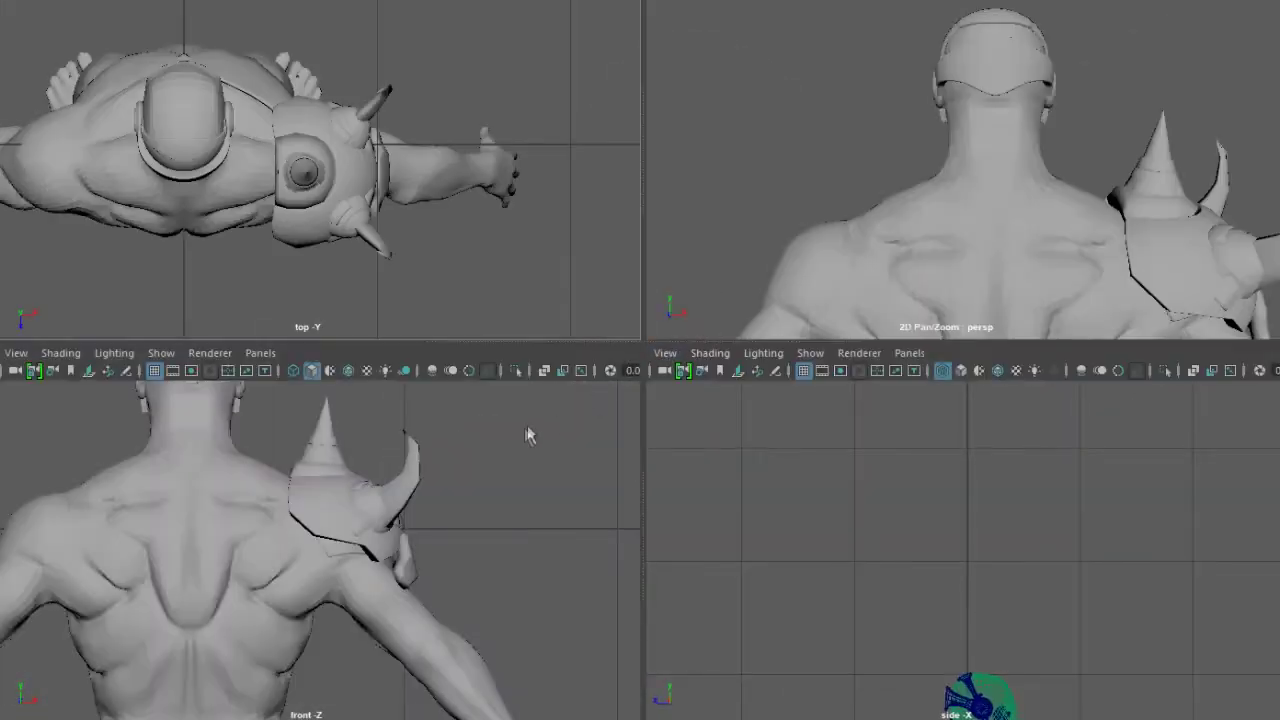
Step: Maximize the front view and zoom in on the character's upper body
key("space")
scroll(694, 343, "up", 3)
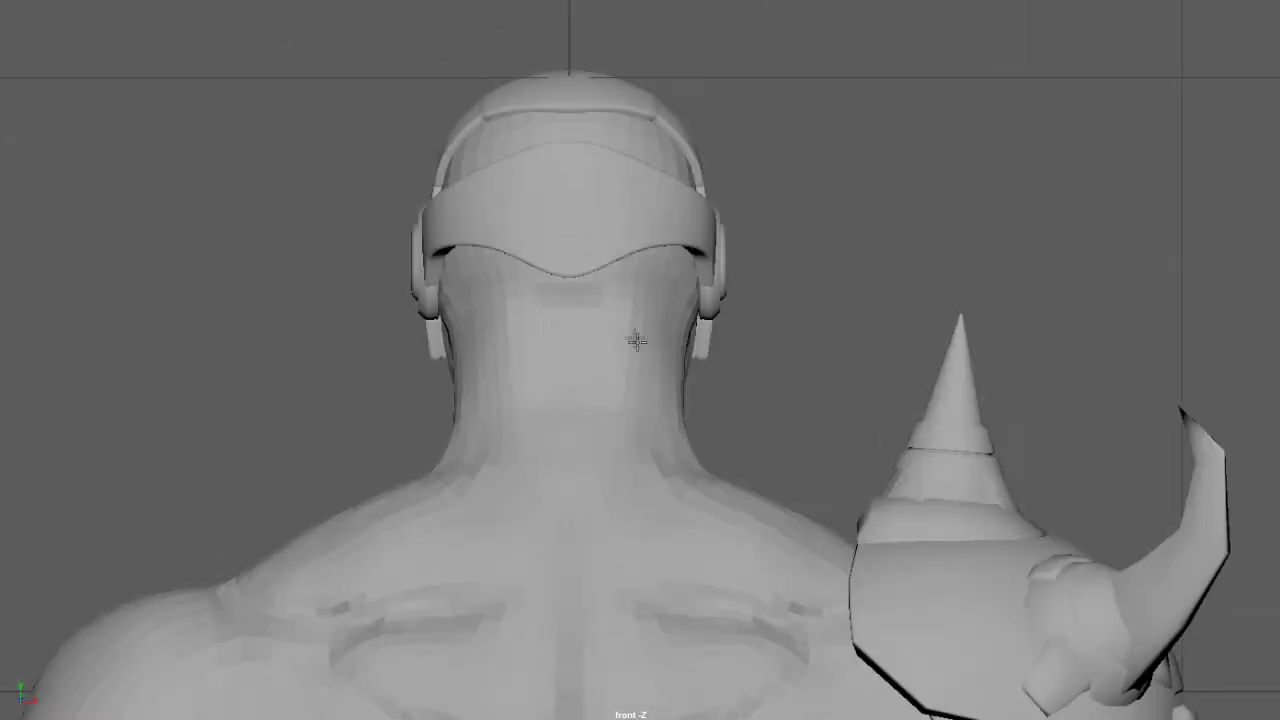
scroll(680, 397, "up", 3)
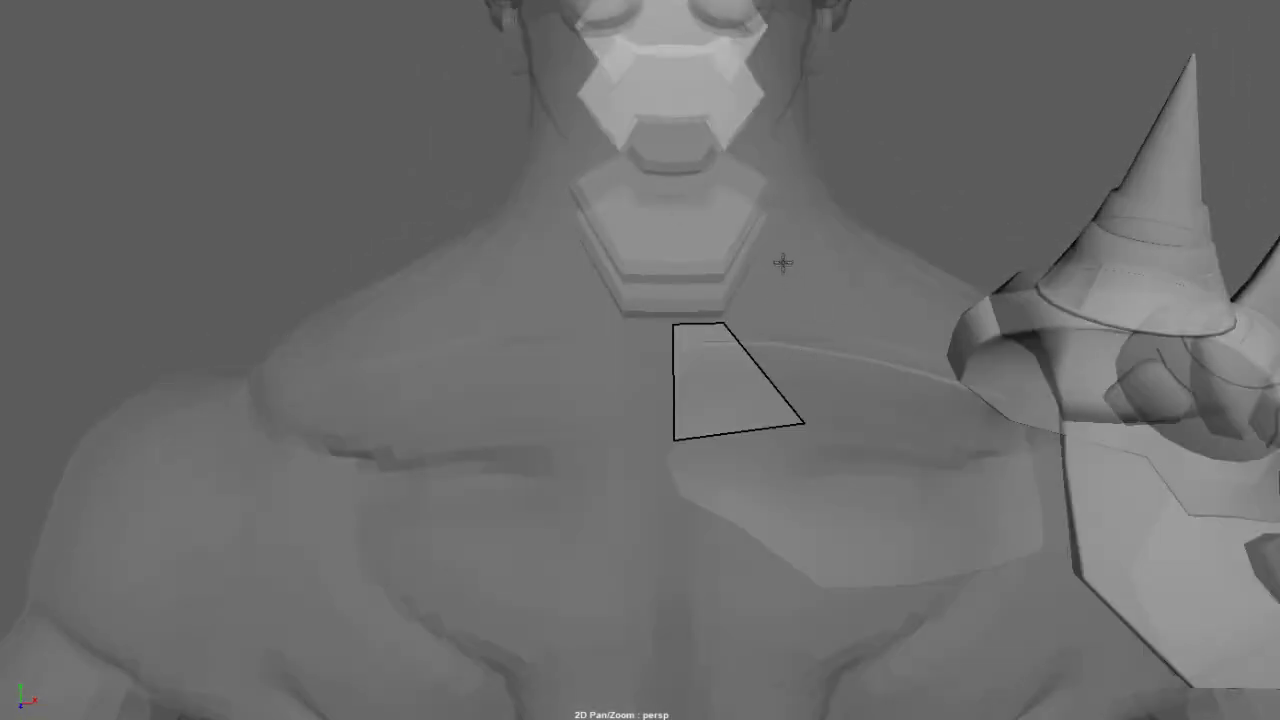
Step: Add a second quad beside the first and a tall quad below, then enable X-ray shading
left_click(868, 365, "shift")
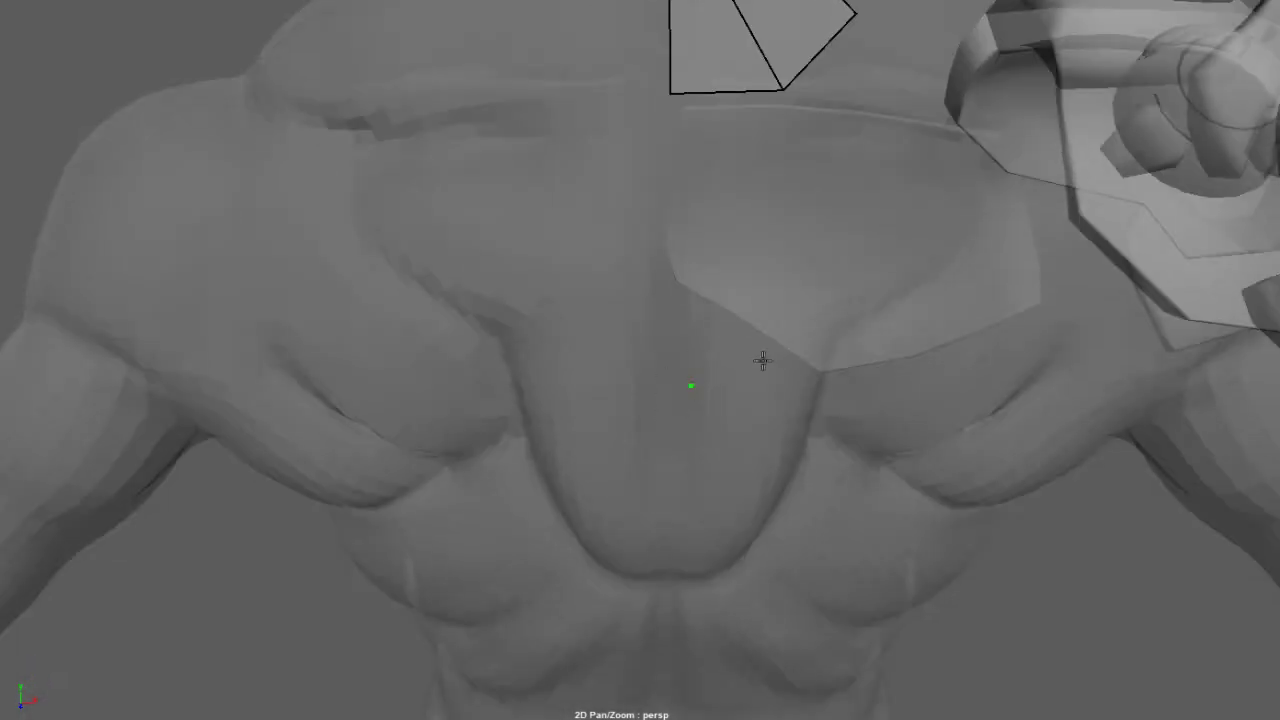
left_click(763, 360, "shift")
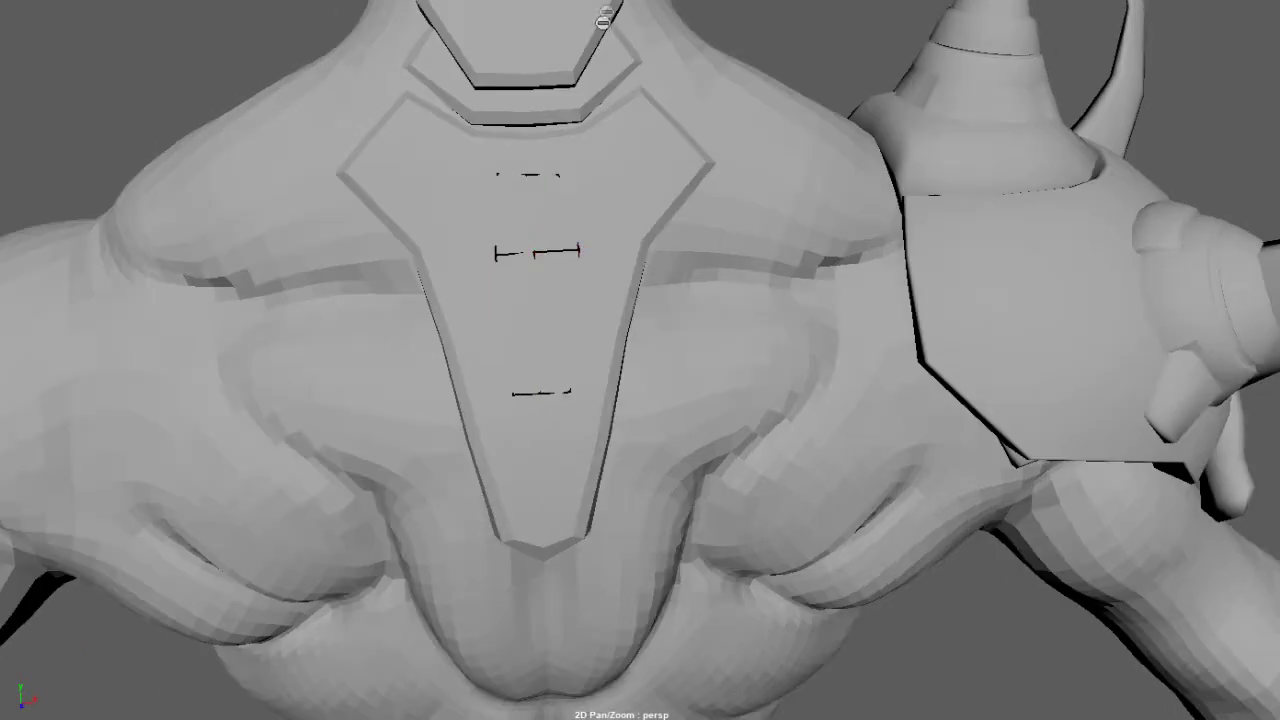
key("alt+x")
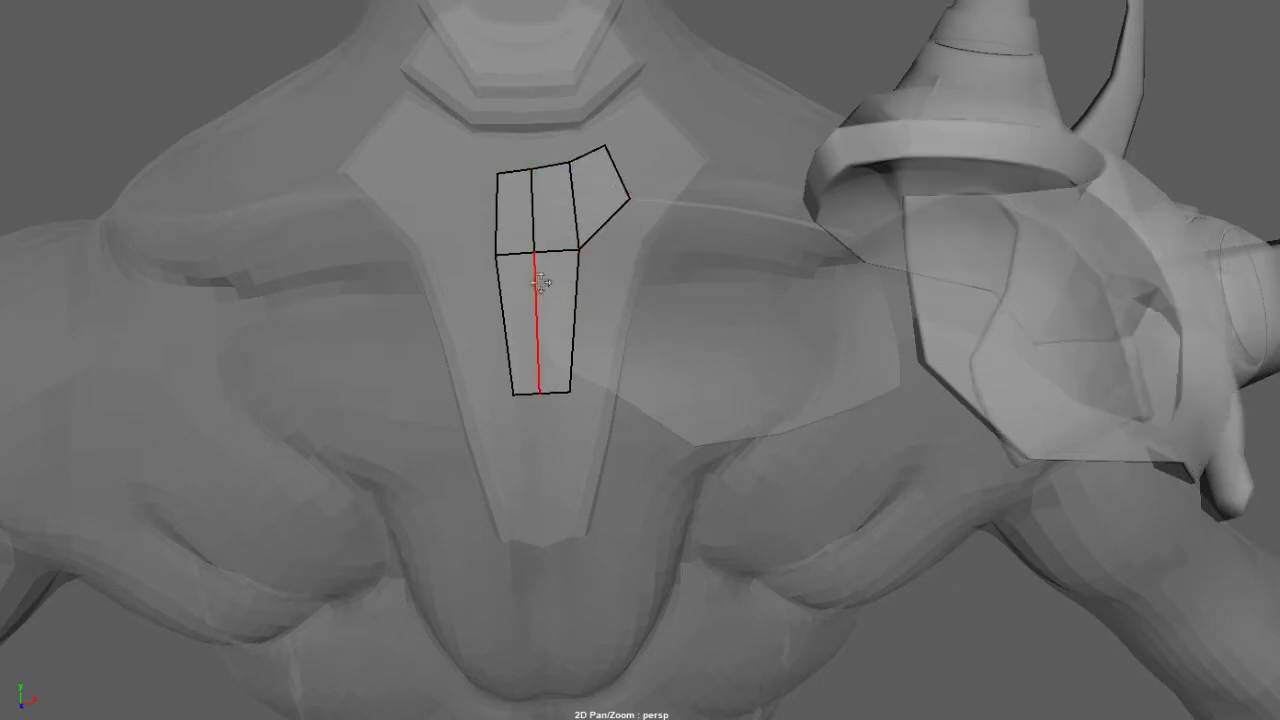
Step: Delete the left column of quads and mirror the patch into a symmetric inner plate
left_click_drag(523, 224, 540, 388, "ctrl+shift")
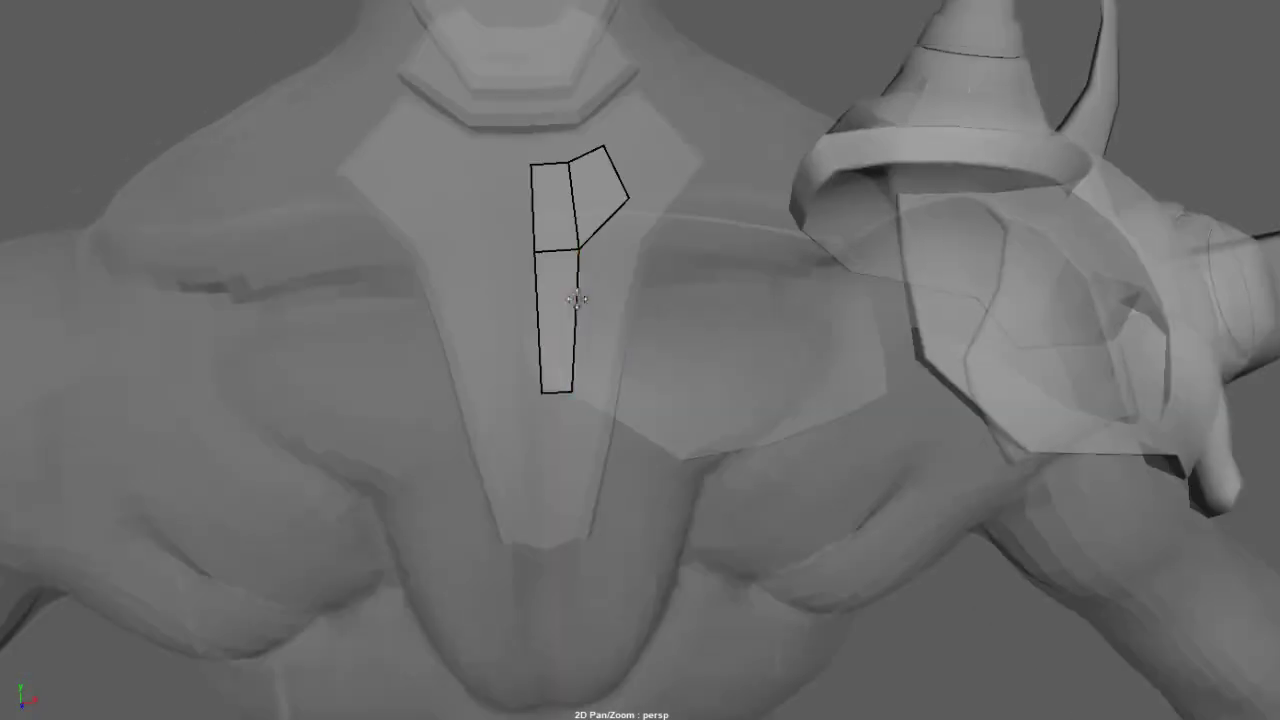
right_click_drag(825, 50, 737, 49)
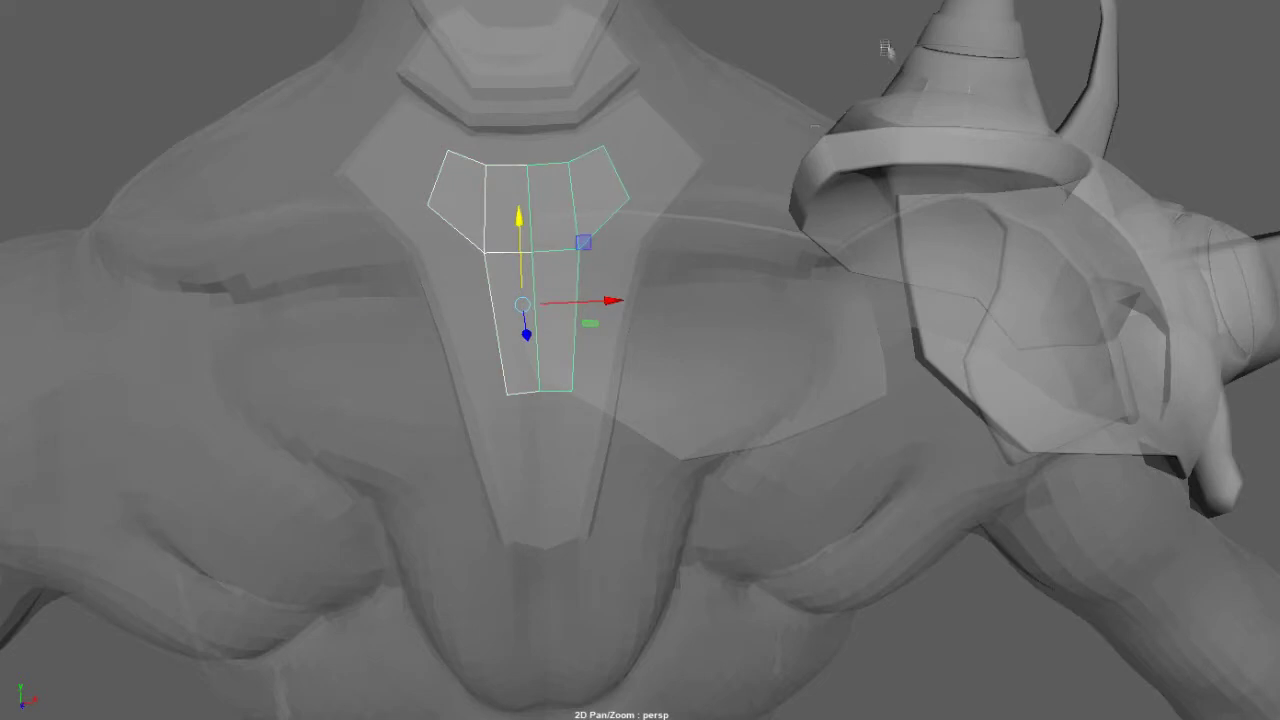
right_click_drag(772, 80, 785, 93, "shift")
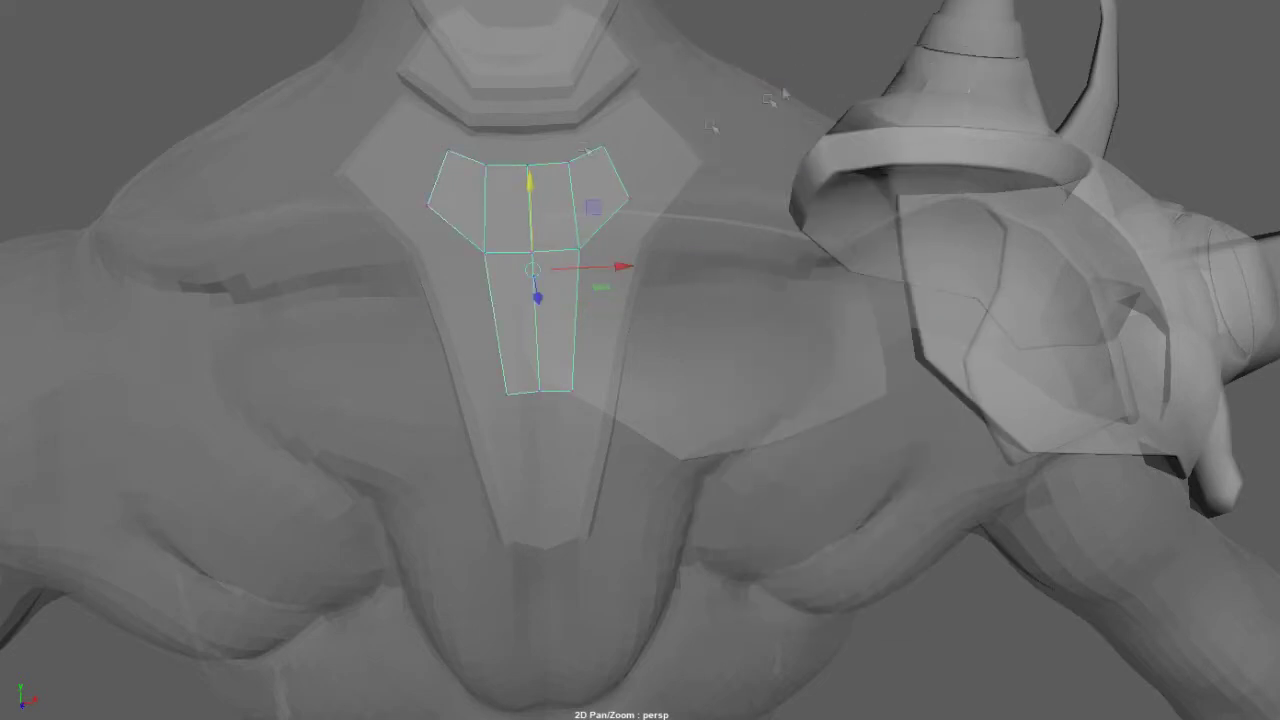
left_click_drag(548, 444, 550, 412, "alt")
left_click_drag(527, 313, 778, 164, "alt")
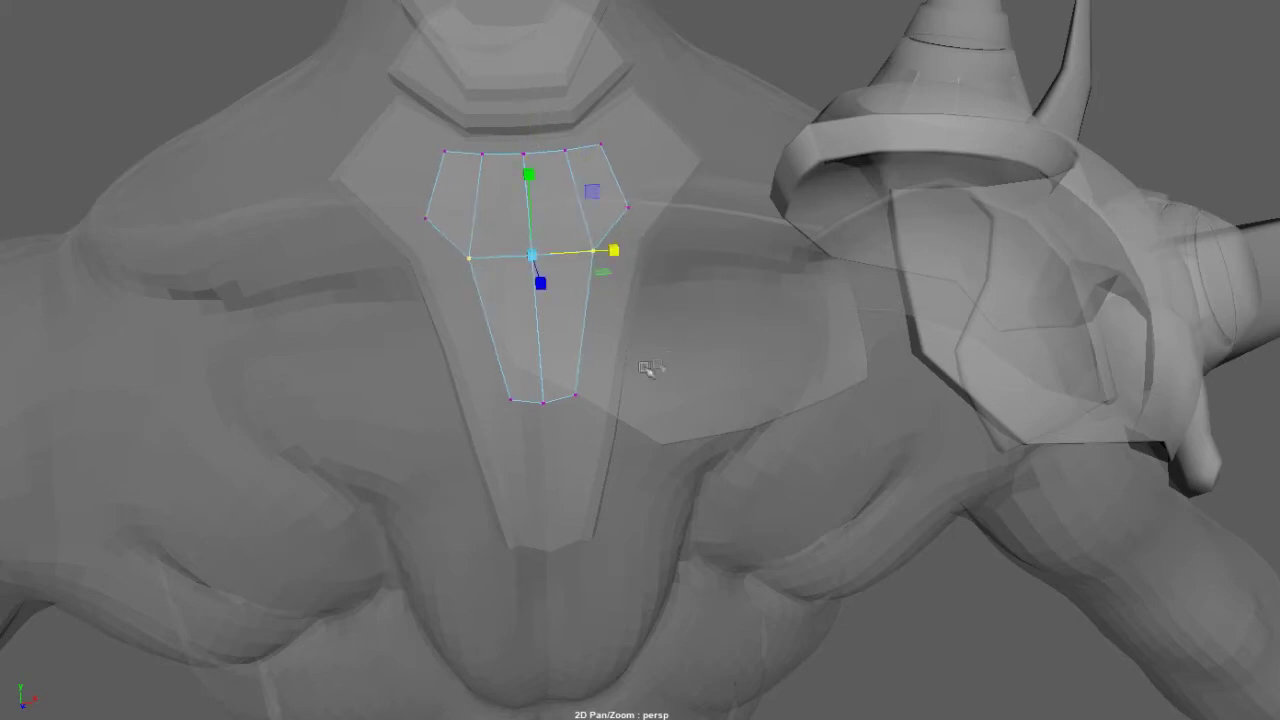
mouse_move(758, 38)
left_mouse_down("alt")
mouse_move(506, 229)
mouse_move(689, 343)
mouse_move(706, 251)
mouse_move(689, 289)
mouse_move(801, 332)
mouse_move(663, 329)
mouse_move(643, 197)
mouse_move(829, 243)
mouse_move(657, 400)
left_mouse_up("alt")
Step: Bevel the new plate's edges and turn X-ray shading off
key("ctrl+b")
key("alt+x")
right_click_drag(623, 262, 700, 240)
Step: Rotate the body to a three-quarter view and hide the shoulder and chest armor subtools
left_click_drag(674, 291, 671, 386, "alt")
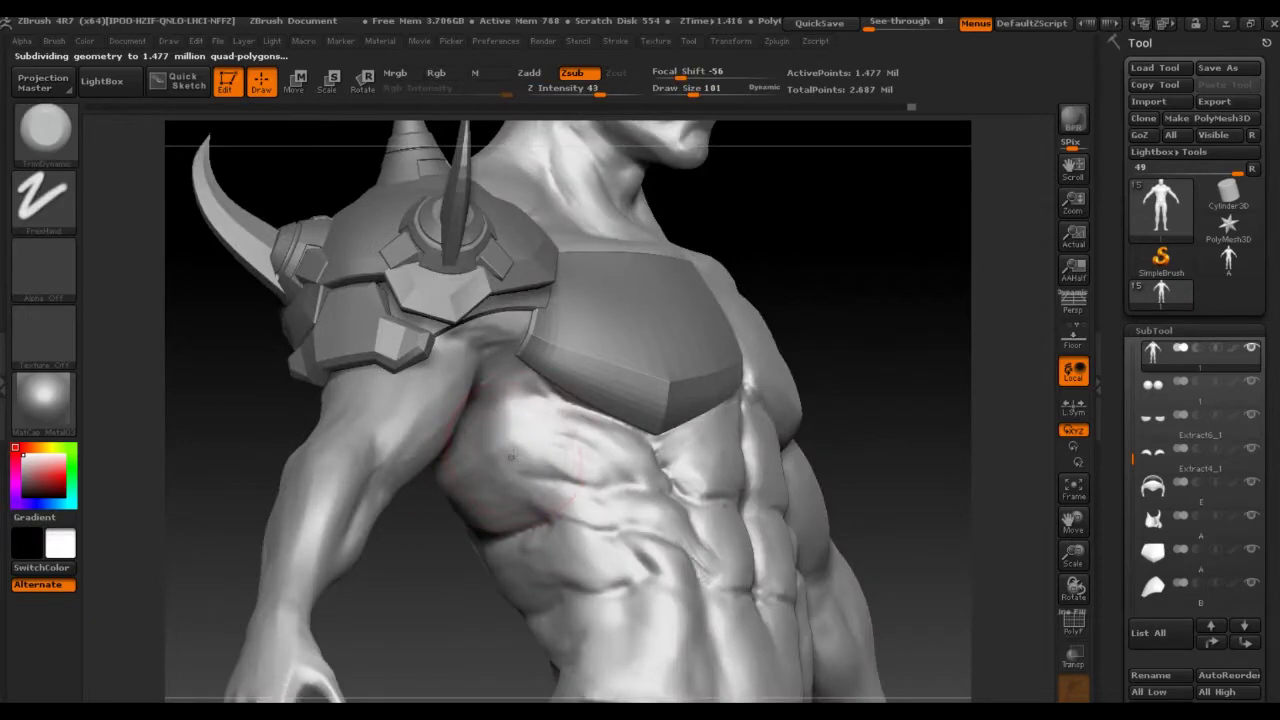
right_click_drag(511, 455, 430, 495)
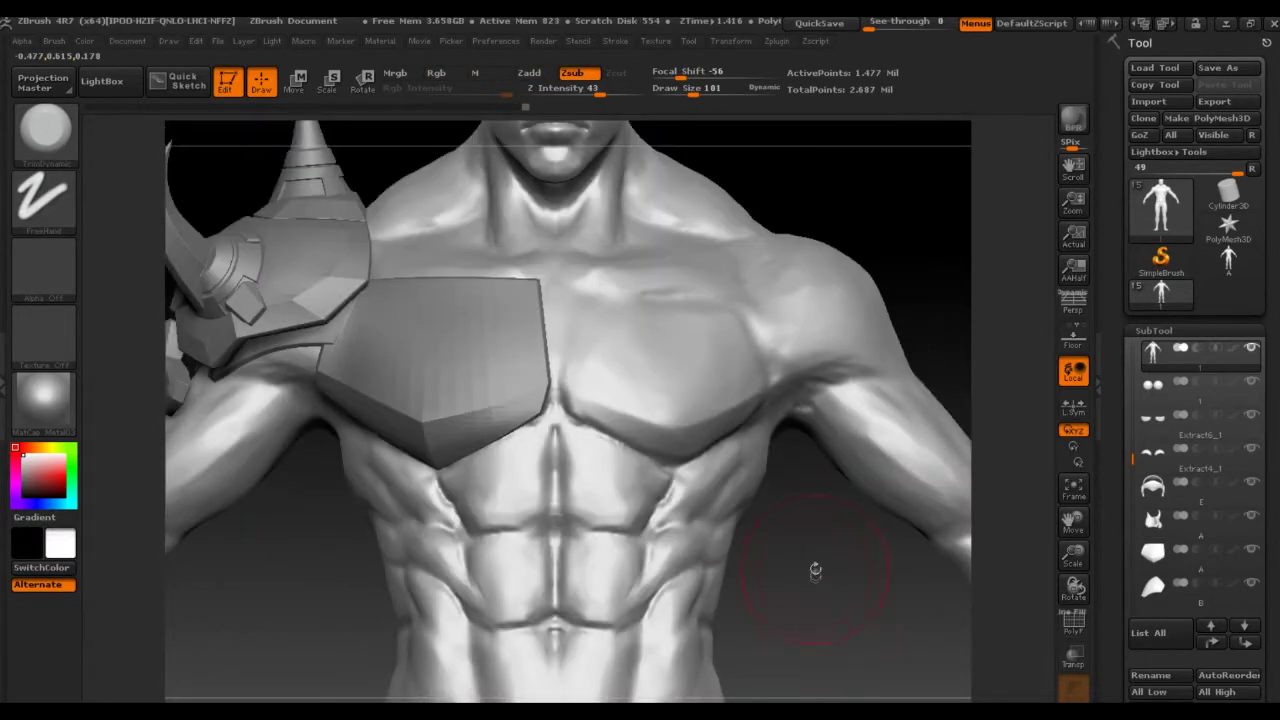
left_click_drag(814, 571, 423, 452)
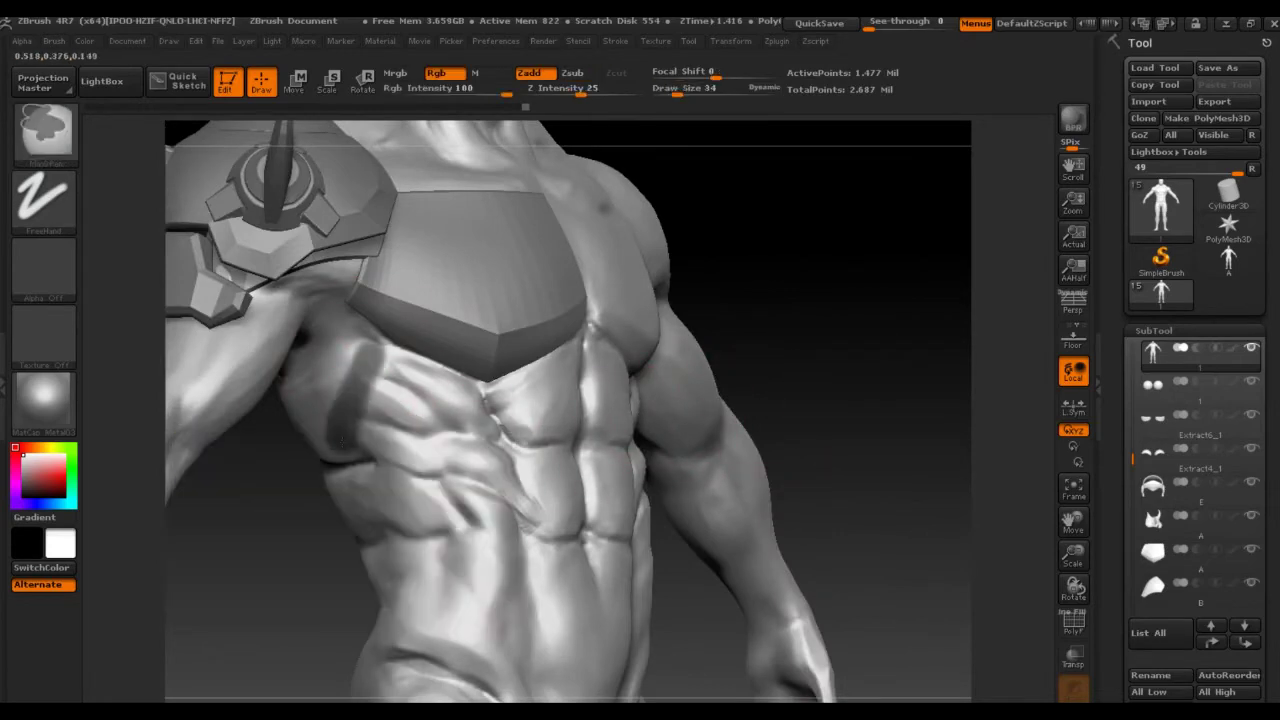
left_click(355, 380, "ctrl+shift")
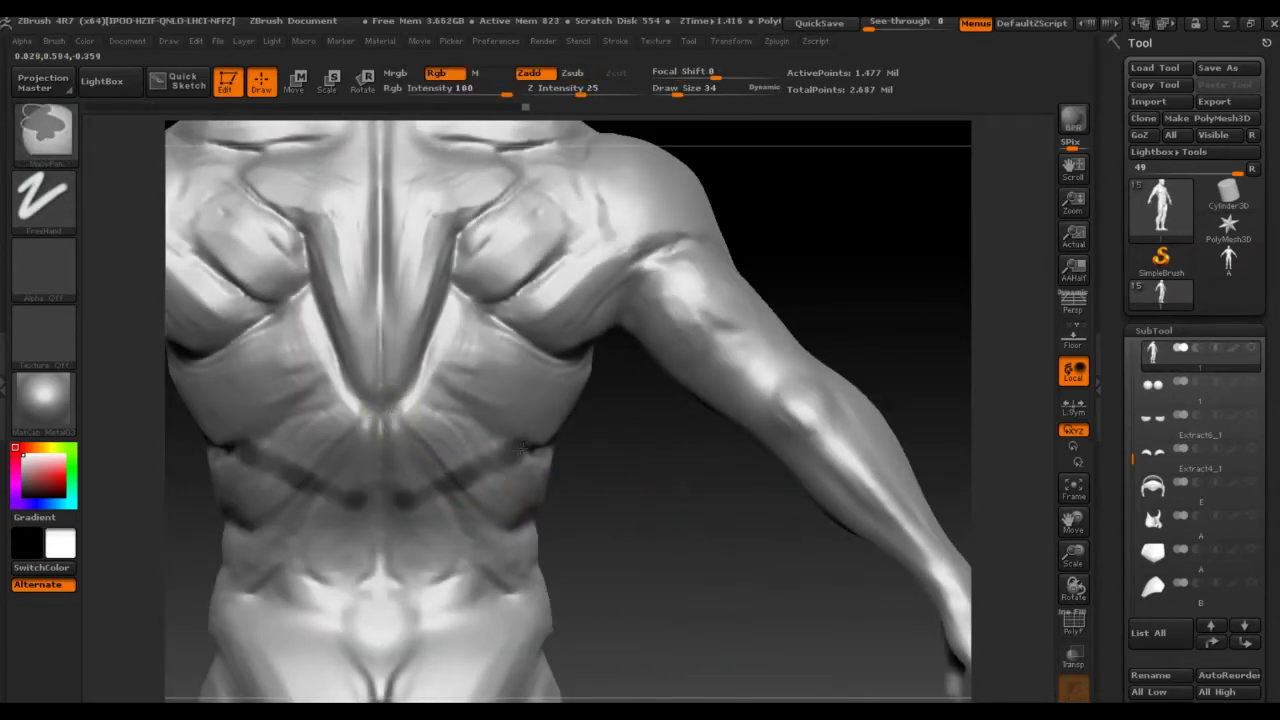
Step: Carve Slash-brush grooves down the spine, across the back and torso, then accept the Extract2 subtool
mouse_move(400, 490)
left_mouse_down()
mouse_move(384, 252)
mouse_move(450, 350)
left_mouse_up()
mouse_move(425, 170)
left_mouse_down()
mouse_move(395, 285)
mouse_move(530, 375)
left_mouse_up()
left_click_drag(490, 310, 570, 420)
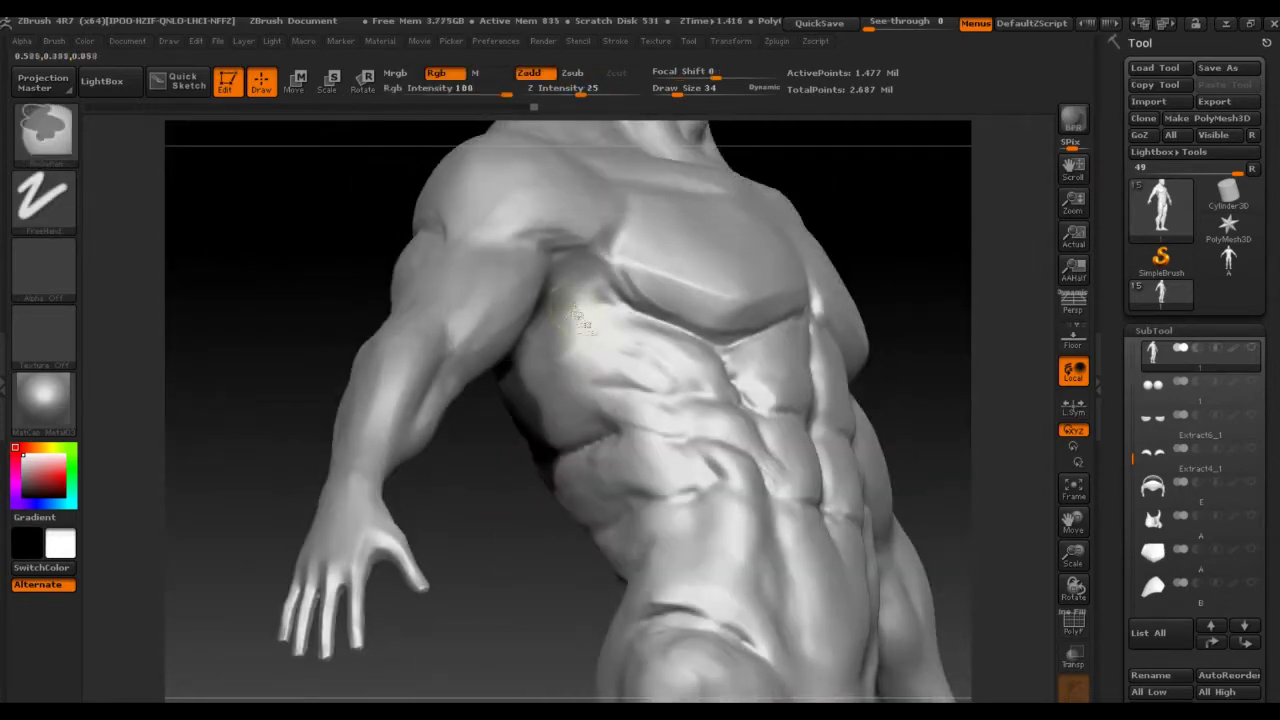
left_click_drag(580, 300, 555, 445)
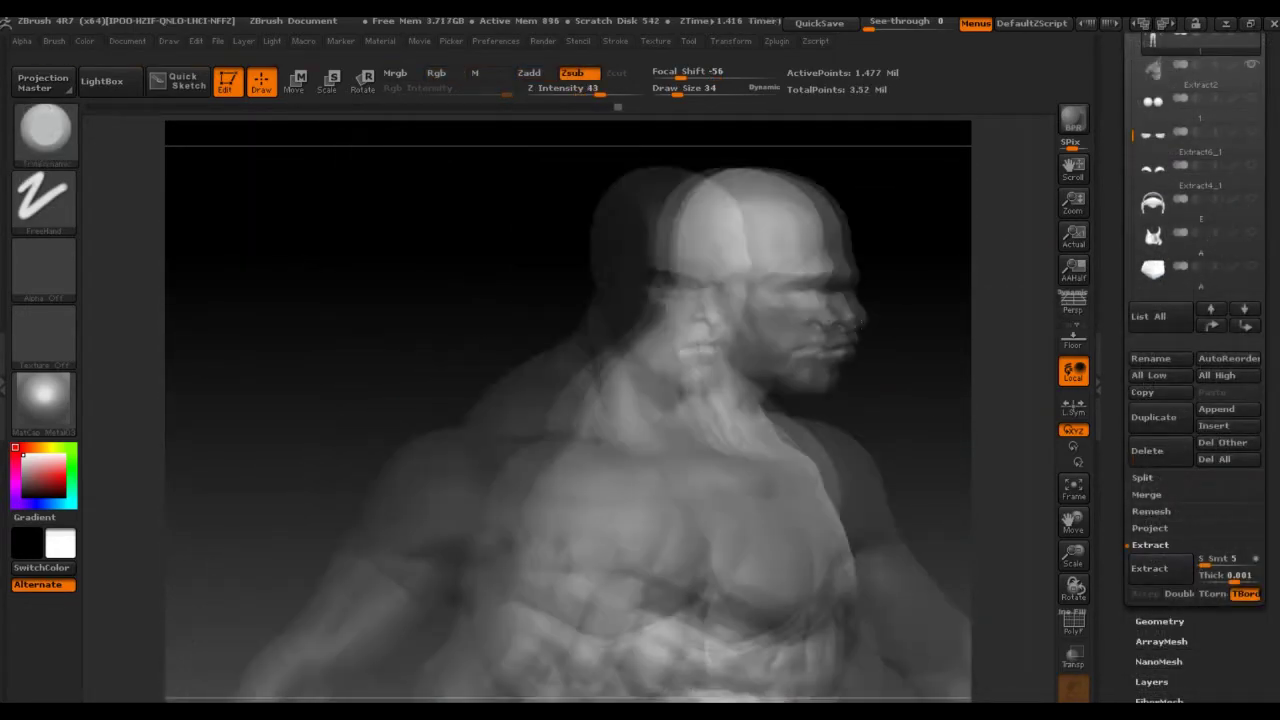
left_click(1146, 594)
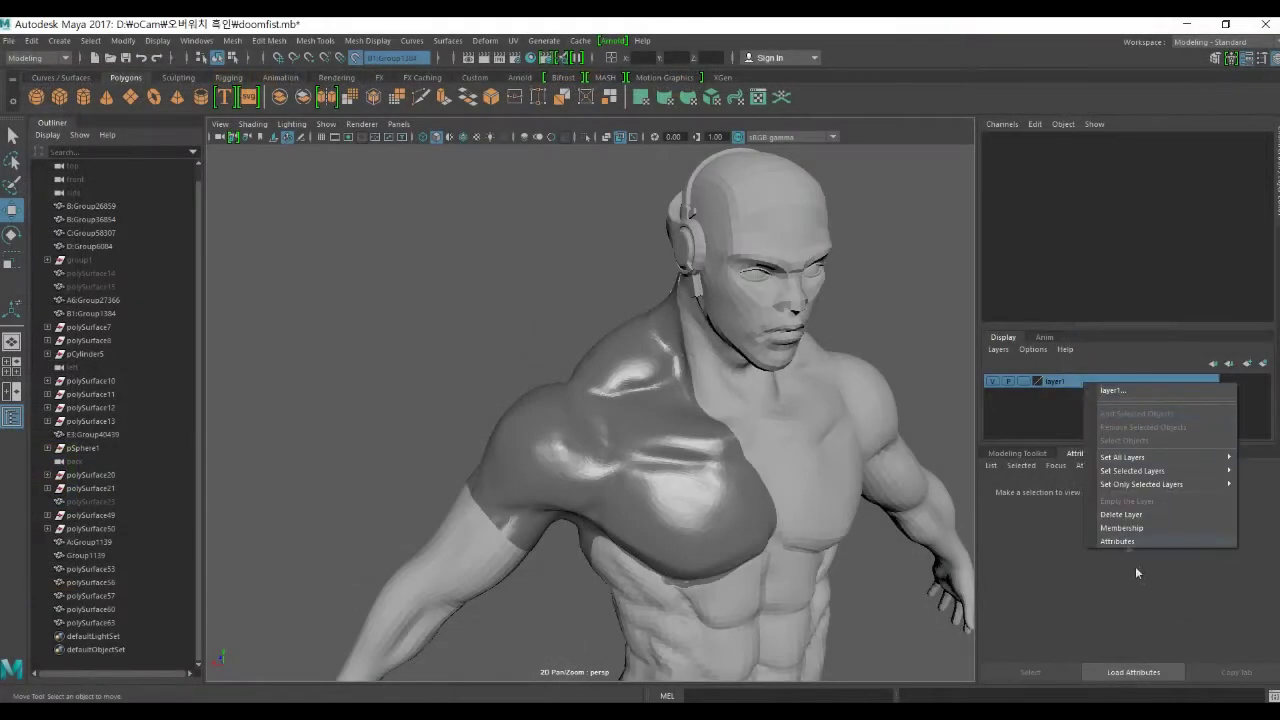
Step: Delete layer1 and set the body mesh as the live surface for neck quads
left_click(1121, 514)
left_click(773, 350)
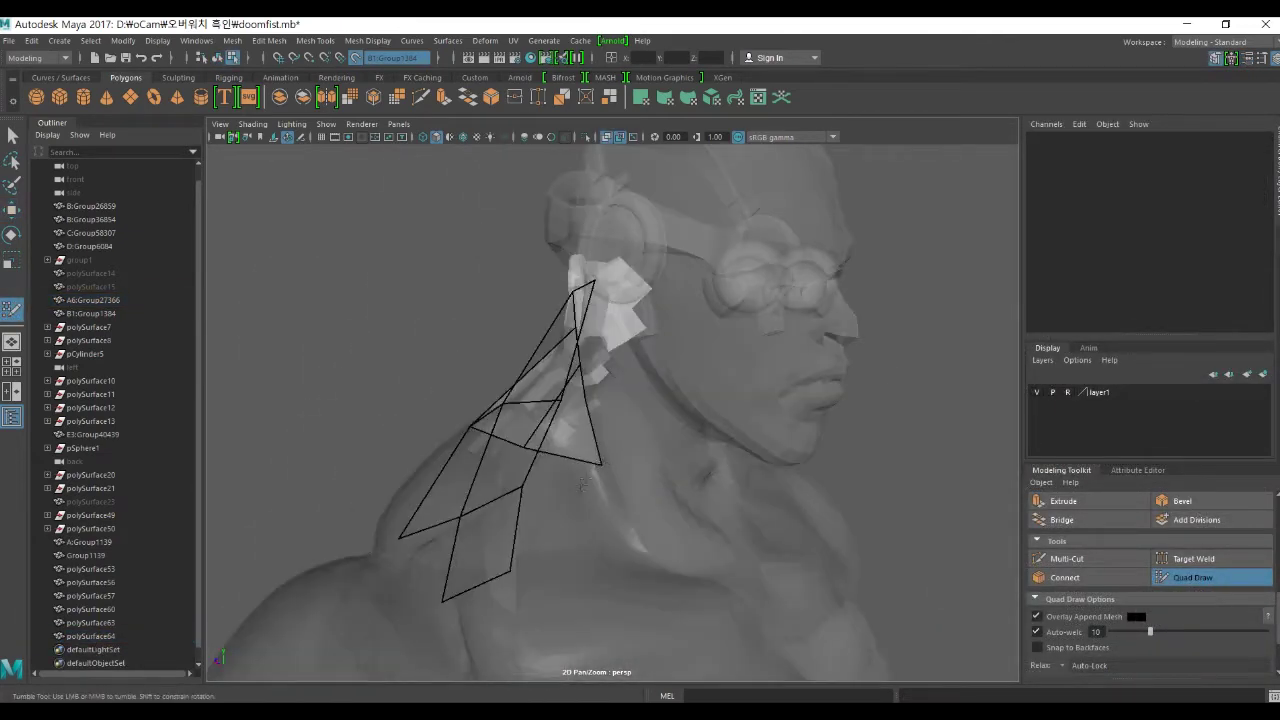
left_click_drag(603, 463, 579, 395, "alt")
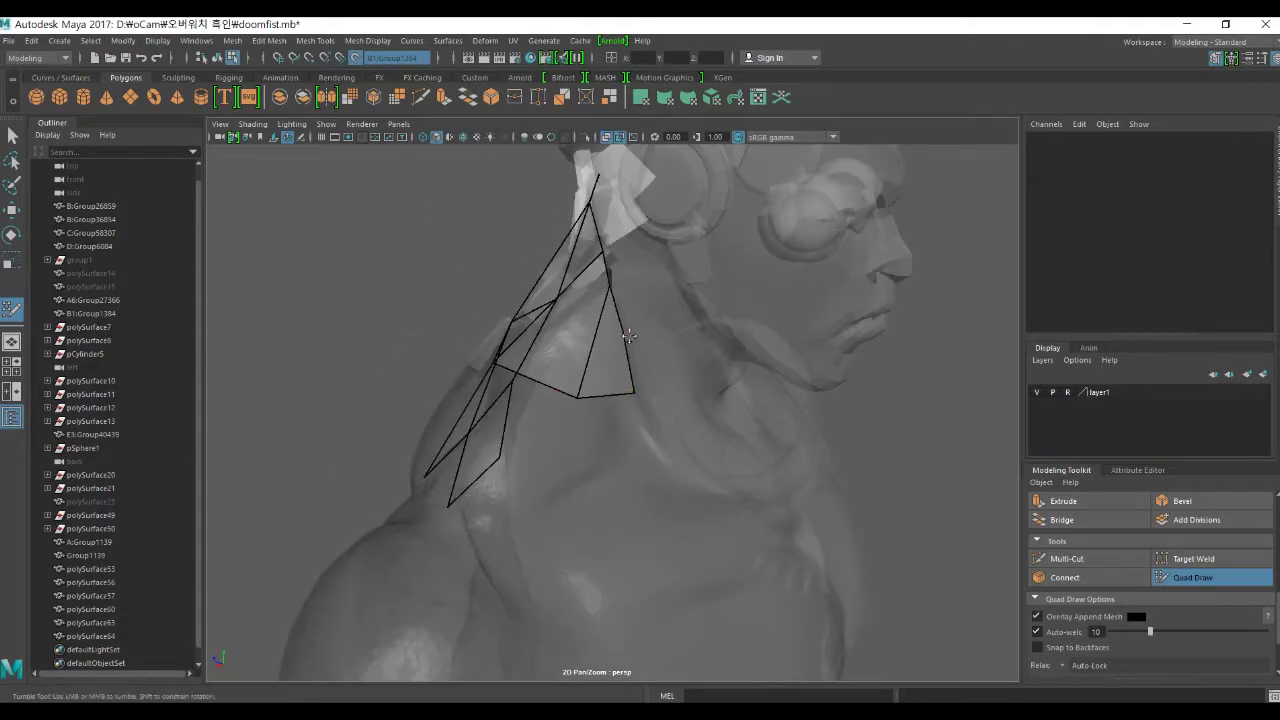
left_click_drag(628, 337, 680, 470, "alt")
Step: Quad-draw the shoulder armor plate, checking it from side, rear and front angles
mouse_move(584, 520)
left_mouse_down("alt")
mouse_move(680, 451)
mouse_move(678, 425)
left_mouse_up("alt")
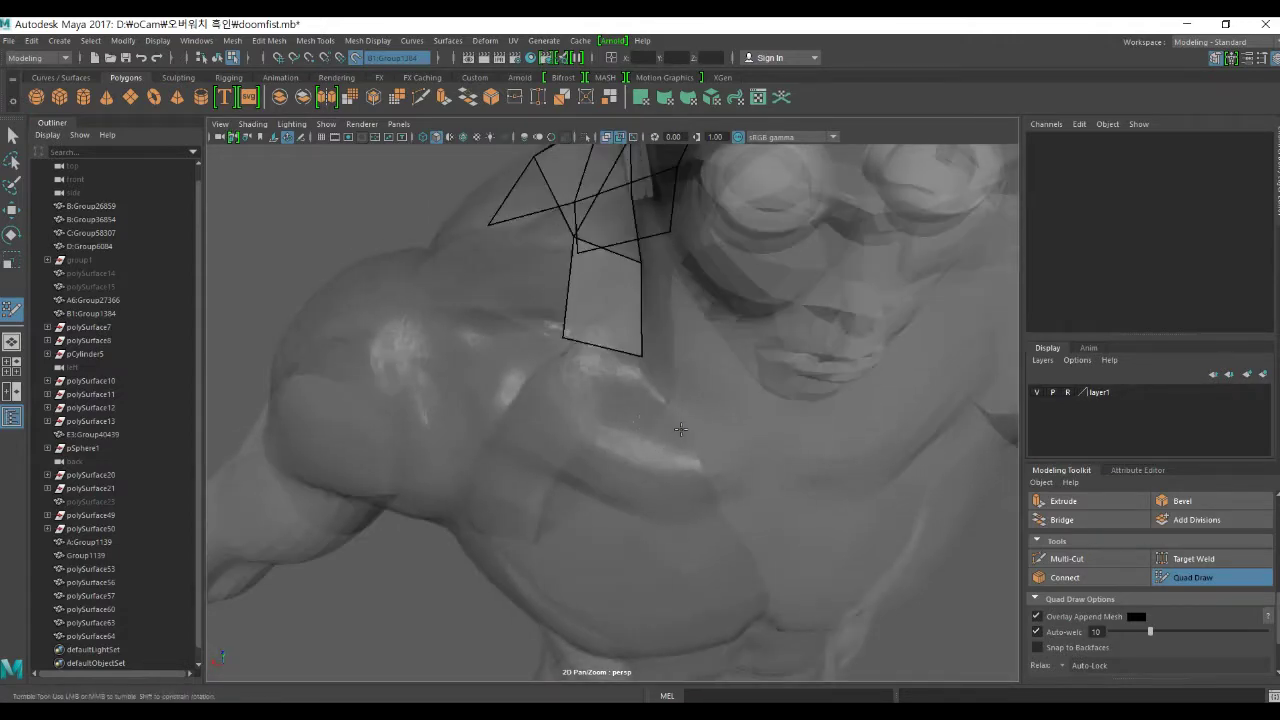
left_click_drag(510, 258, 373, 361, "alt")
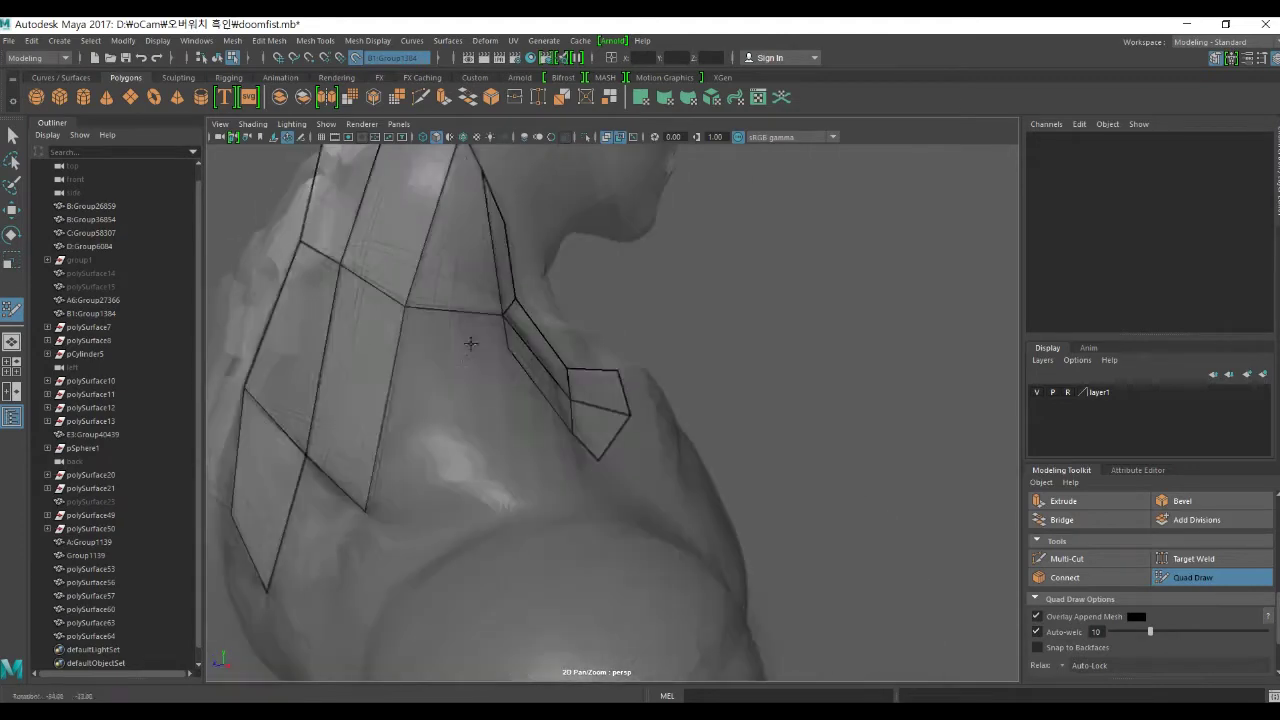
mouse_move(373, 361)
left_mouse_down("alt")
mouse_move(425, 497)
mouse_move(557, 561)
left_mouse_up("alt")
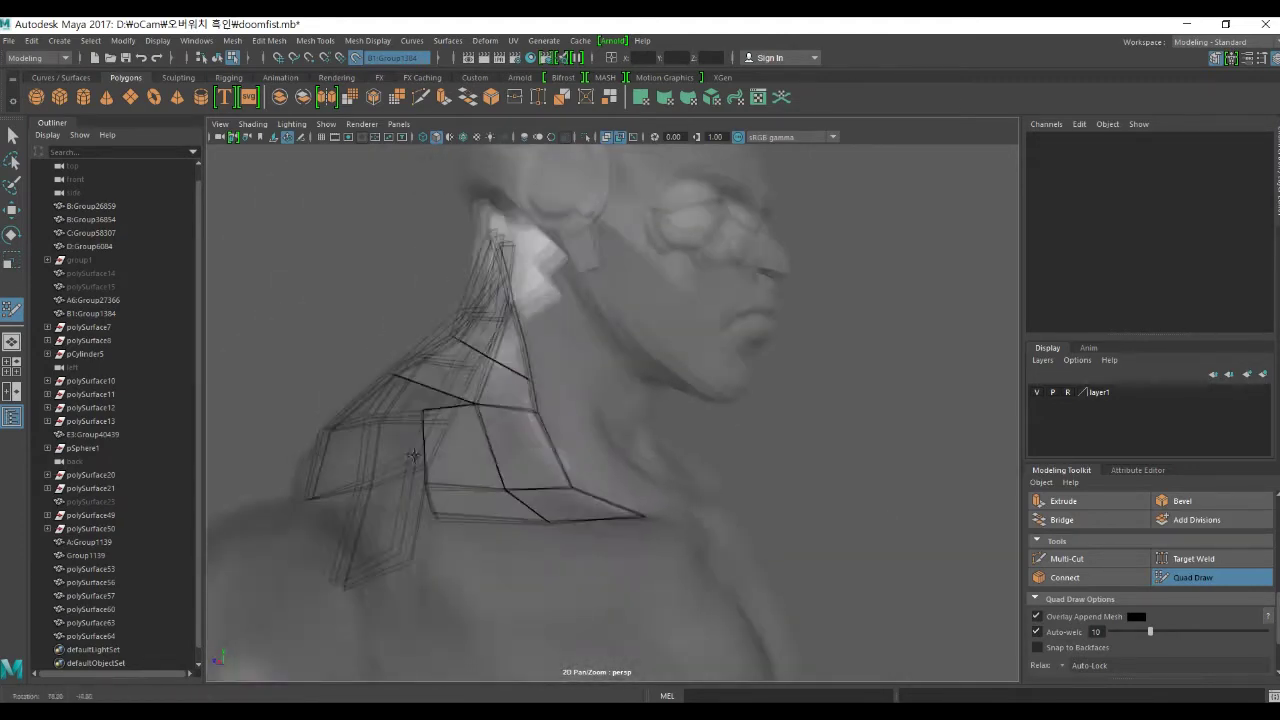
mouse_move(439, 286)
left_mouse_down("alt")
mouse_move(597, 552)
mouse_move(649, 380)
mouse_move(567, 451)
left_mouse_up("alt")
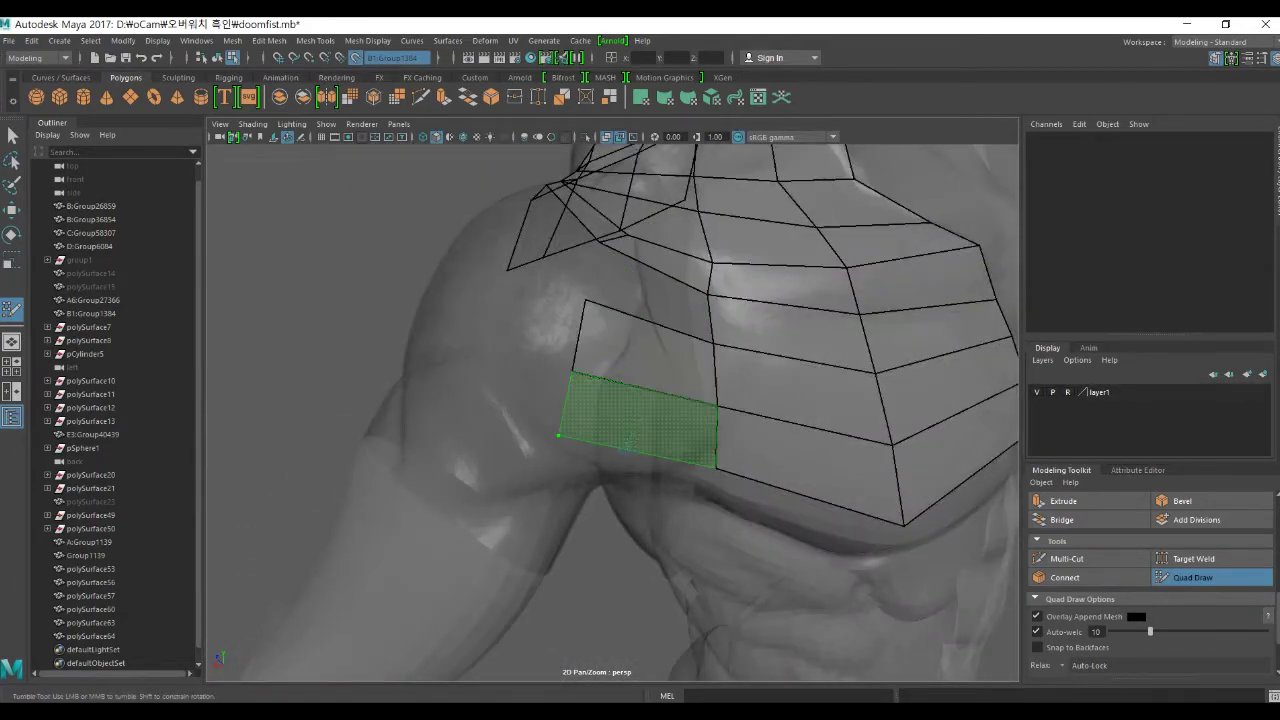
mouse_move(648, 405)
left_mouse_down("alt")
mouse_move(560, 420)
mouse_move(612, 355)
mouse_move(585, 401)
mouse_move(663, 356)
mouse_move(560, 450)
mouse_move(630, 380)
left_mouse_up("alt")
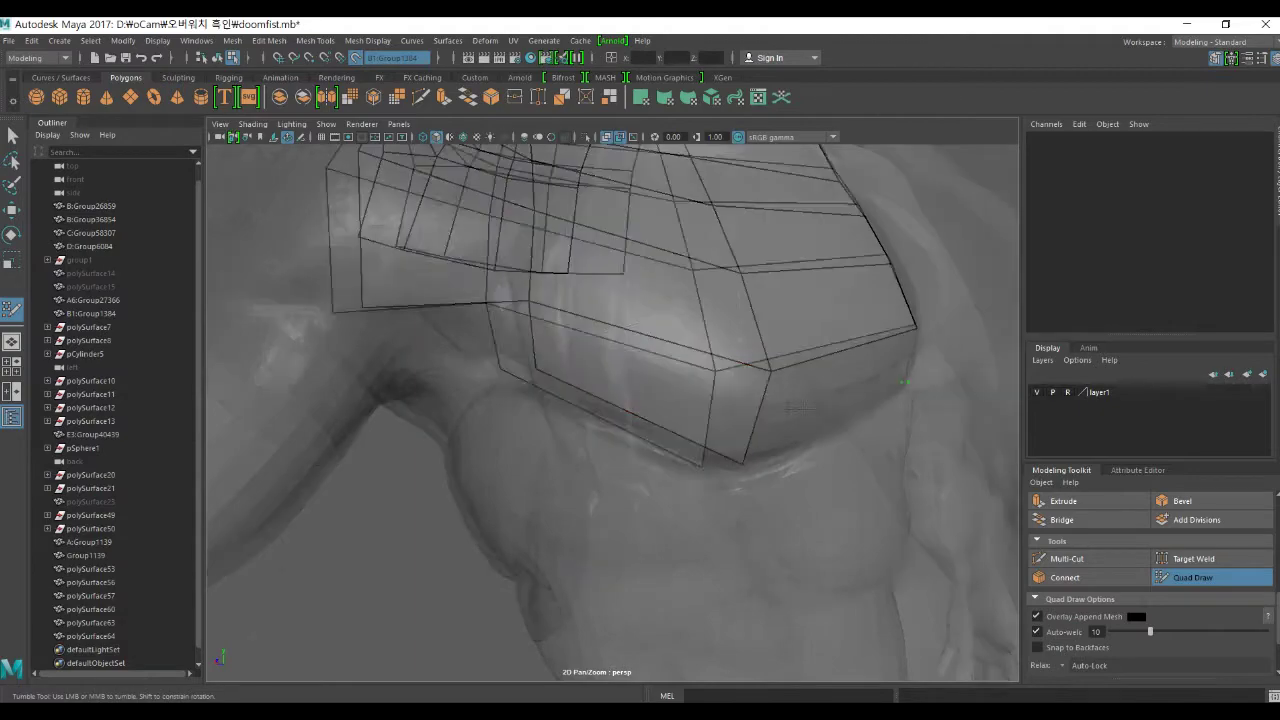
left_click_drag(755, 408, 348, 318, "alt")
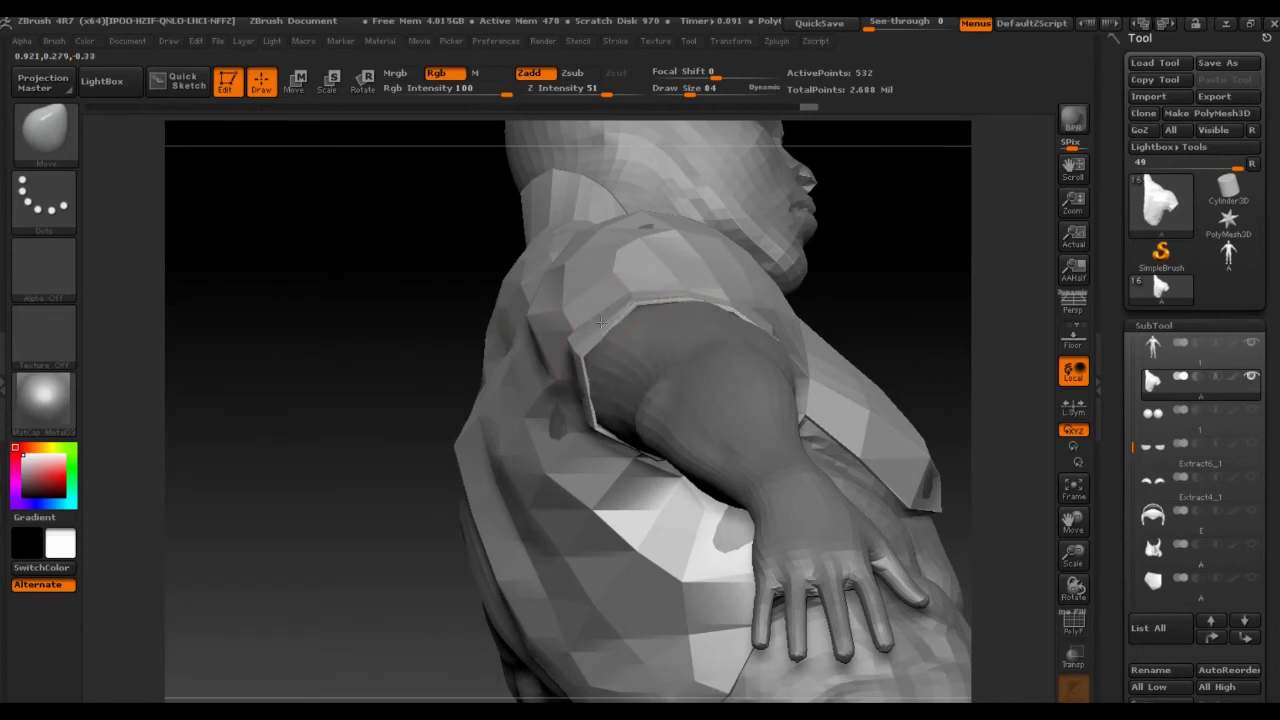
Step: Orbit around the shoulder armor mesh and unhide the rest of the body around it
mouse_move(419, 222)
left_mouse_down()
mouse_move(620, 222)
mouse_move(863, 280)
mouse_move(720, 437)
mouse_move(660, 385)
mouse_move(763, 320)
mouse_move(680, 320)
left_mouse_up()
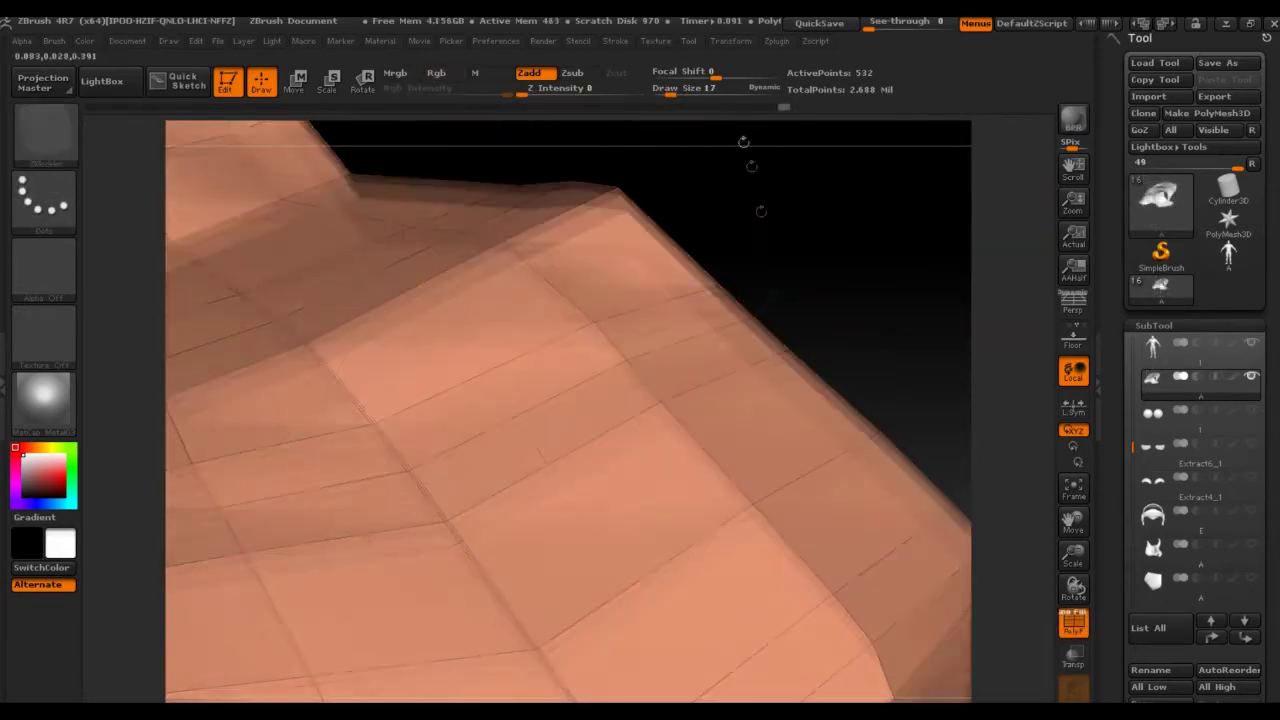
mouse_move(743, 142)
left_mouse_down()
mouse_move(756, 400)
mouse_move(619, 274)
mouse_move(493, 385)
mouse_move(834, 408)
mouse_move(760, 420)
mouse_move(775, 479)
left_mouse_up()
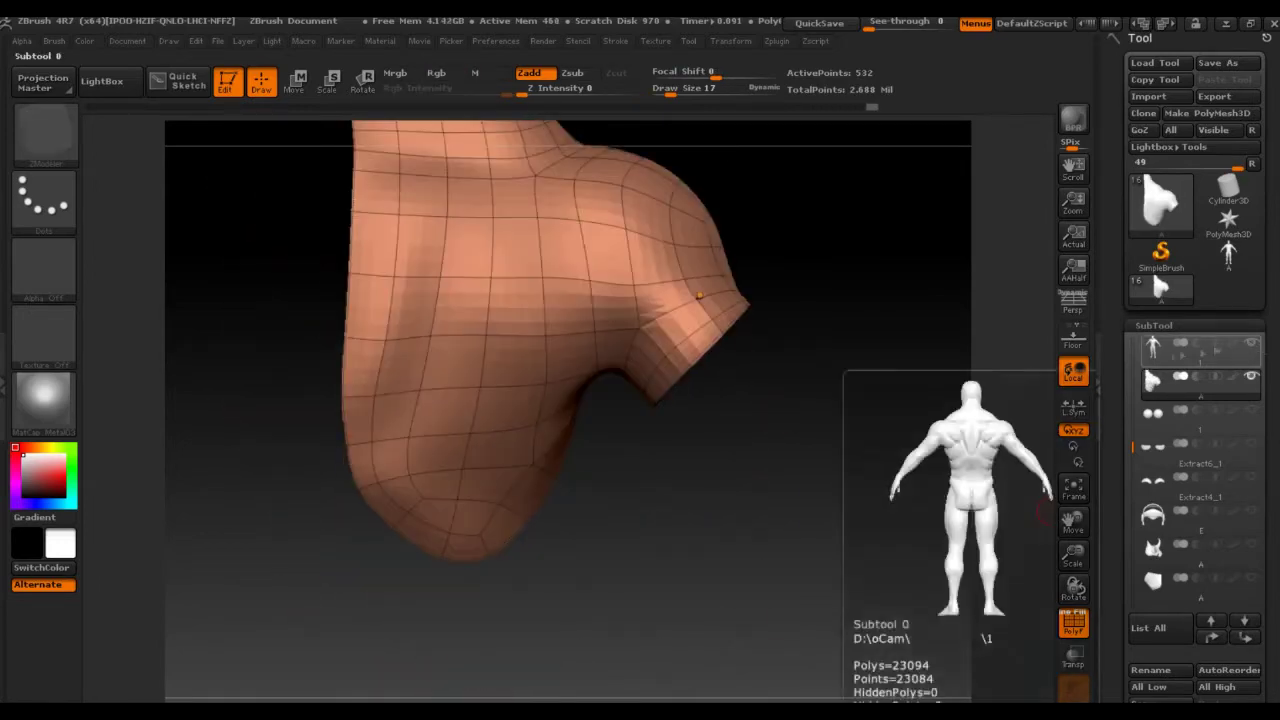
left_click(1250, 342, "shift")
key("space")
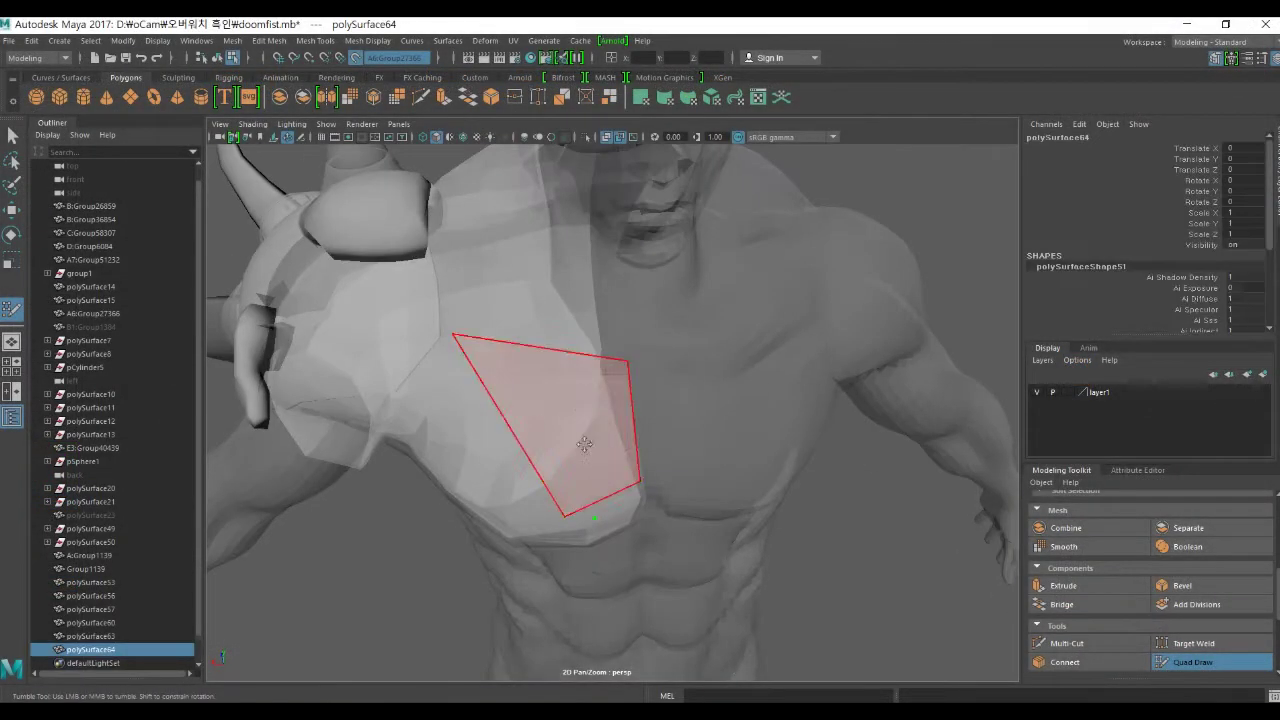
Step: Draw a quad patch over the left chest and reorder polySurface64 next to A7:Group51232
left_click(600, 431, "shift")
left_click_drag(600, 431, 520, 303, "alt")
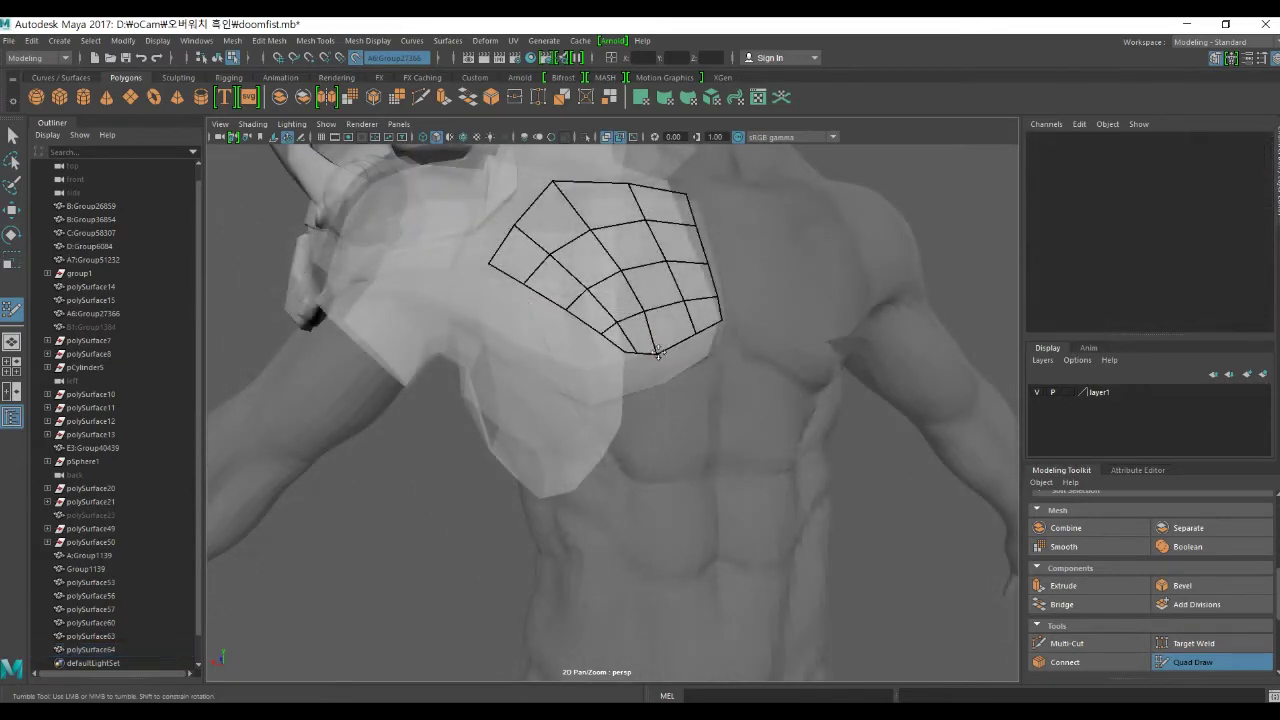
left_click_drag(615, 268, 686, 300, "alt")
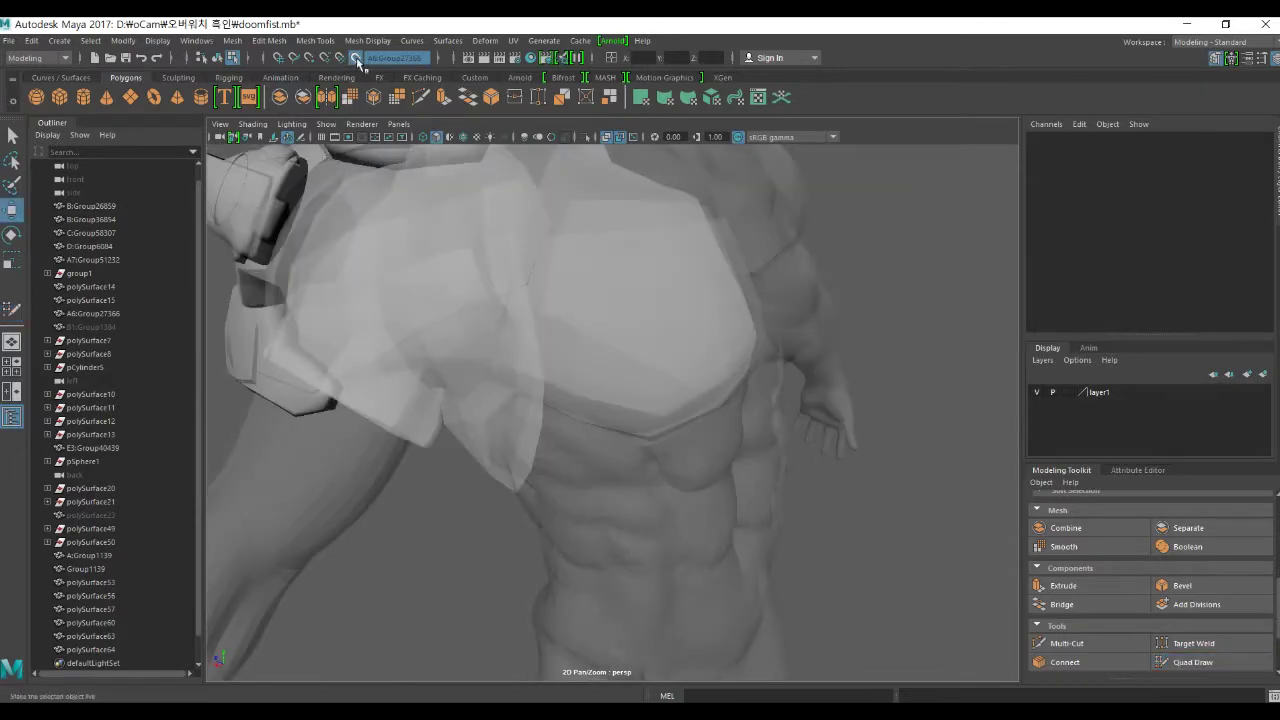
left_click(101, 623)
middle_click_drag(101, 623, 88, 245)
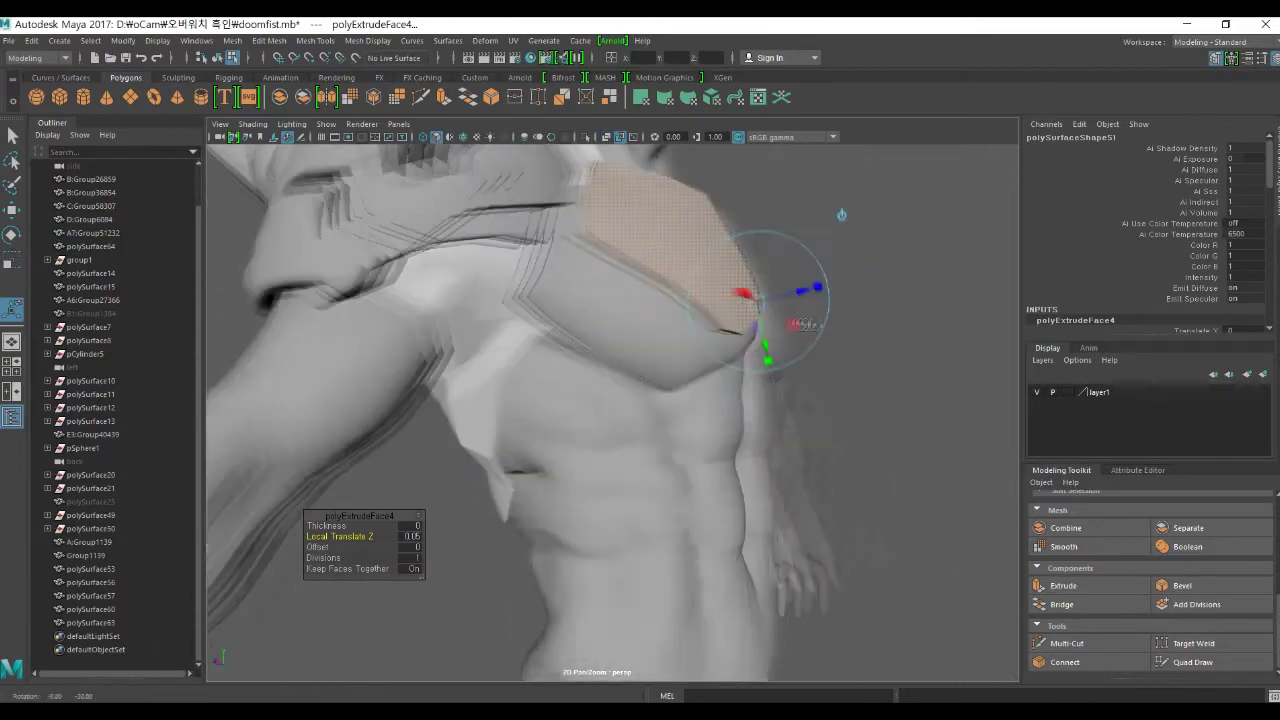
Step: Bevel the chest plate's edges, then select the polySurface14 armor piece
left_click_drag(640, 545, 417, 545, "alt")
key("ctrl+b")
mouse_move(600, 467)
left_mouse_down("alt")
mouse_move(792, 467)
mouse_move(650, 440)
left_mouse_up("alt")
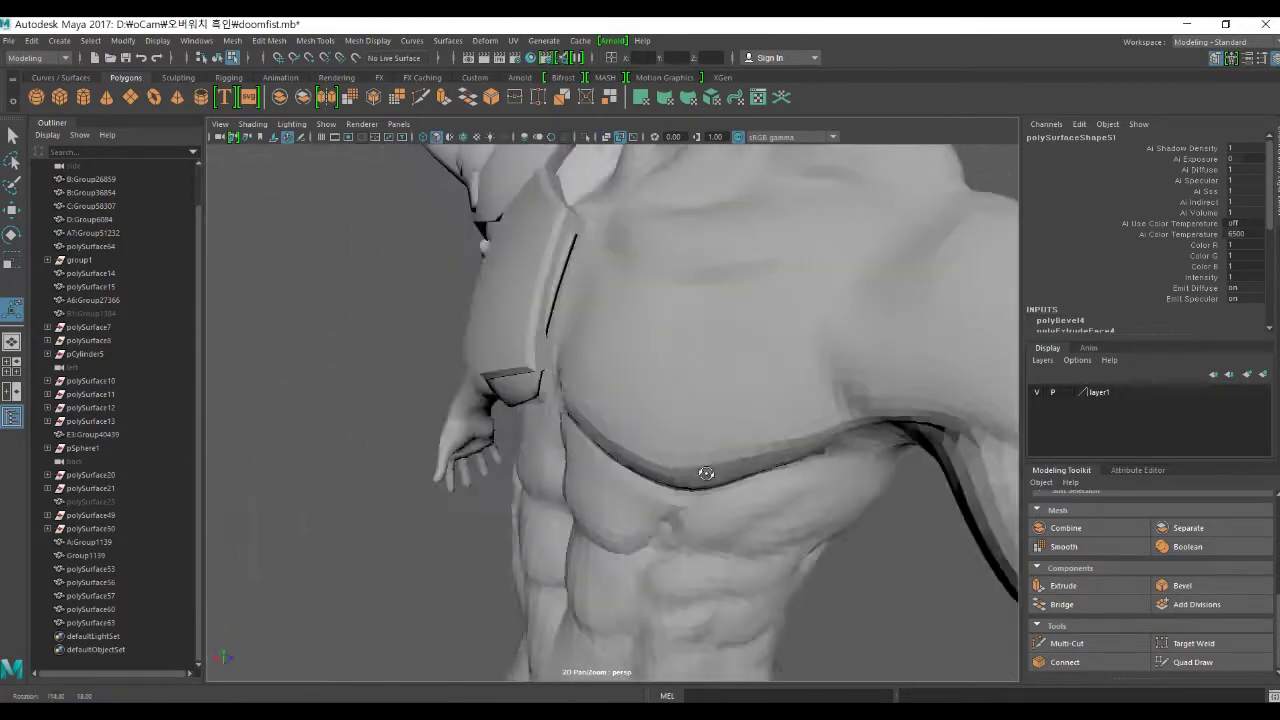
mouse_move(571, 294)
left_mouse_down("alt")
mouse_move(575, 330)
mouse_move(700, 320)
left_mouse_up("alt")
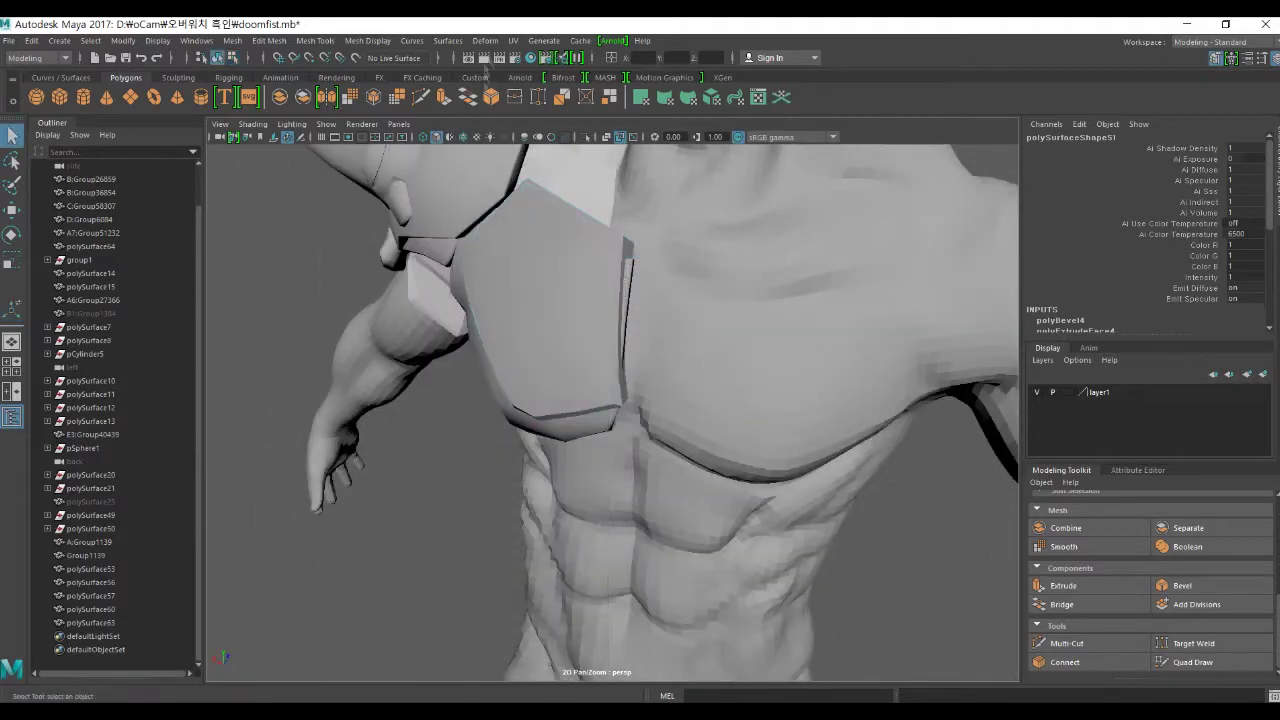
left_click(513, 41)
left_click(595, 288)
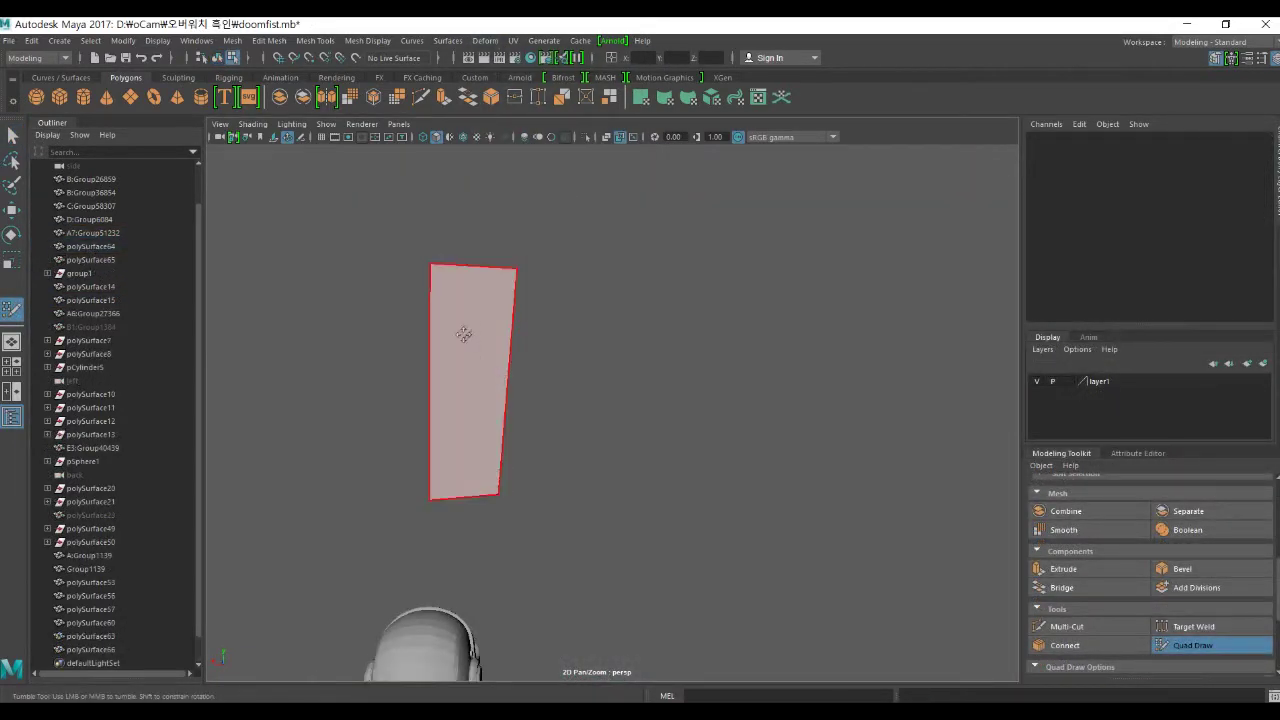
Step: Extrude the new flat plane into a thick plank and select its bottom vertices
left_click(465, 333)
key("ctrl+e")
left_click_drag(474, 291, 600, 300, "alt")
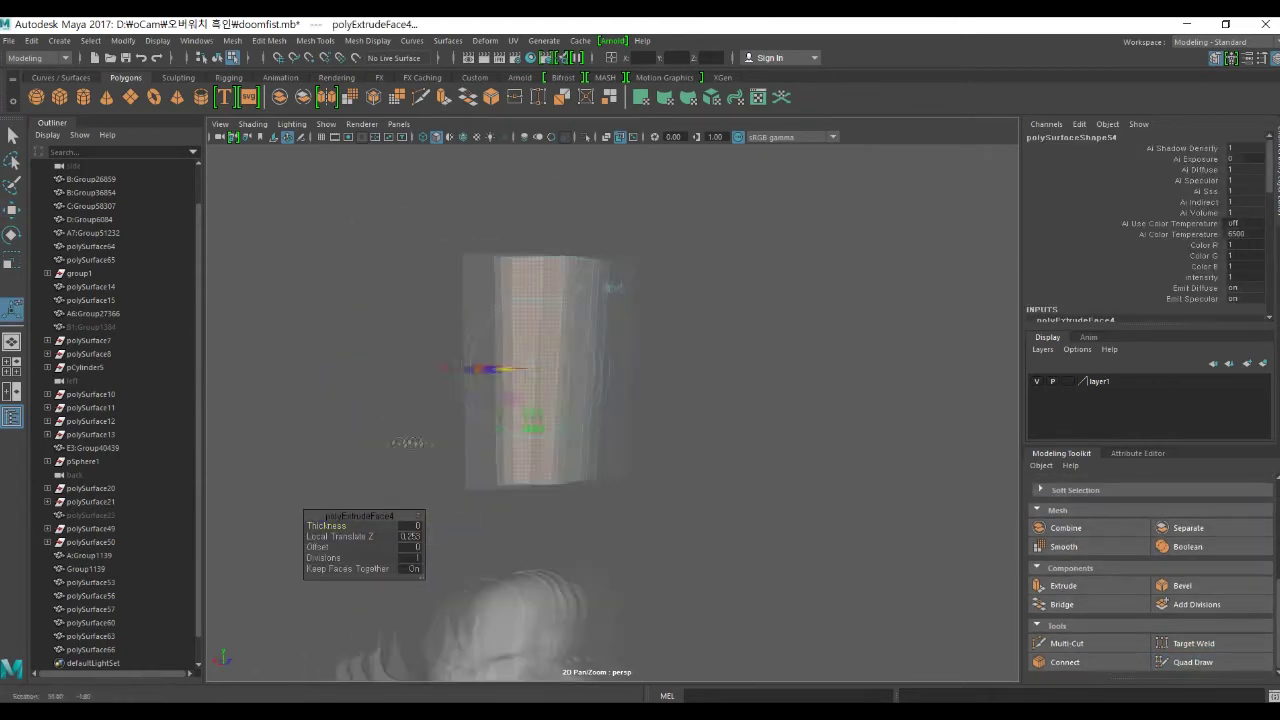
right_click_drag(702, 339, 615, 340)
left_click_drag(615, 340, 700, 300, "alt")
mouse_move(715, 480)
left_mouse_down()
mouse_move(765, 515)
mouse_move(678, 445)
mouse_move(600, 300)
left_mouse_up()
Step: Scale the plank's top vertices outward so the plank tapers
left_click(587, 252)
left_click_drag(601, 254, 640, 300, "alt")
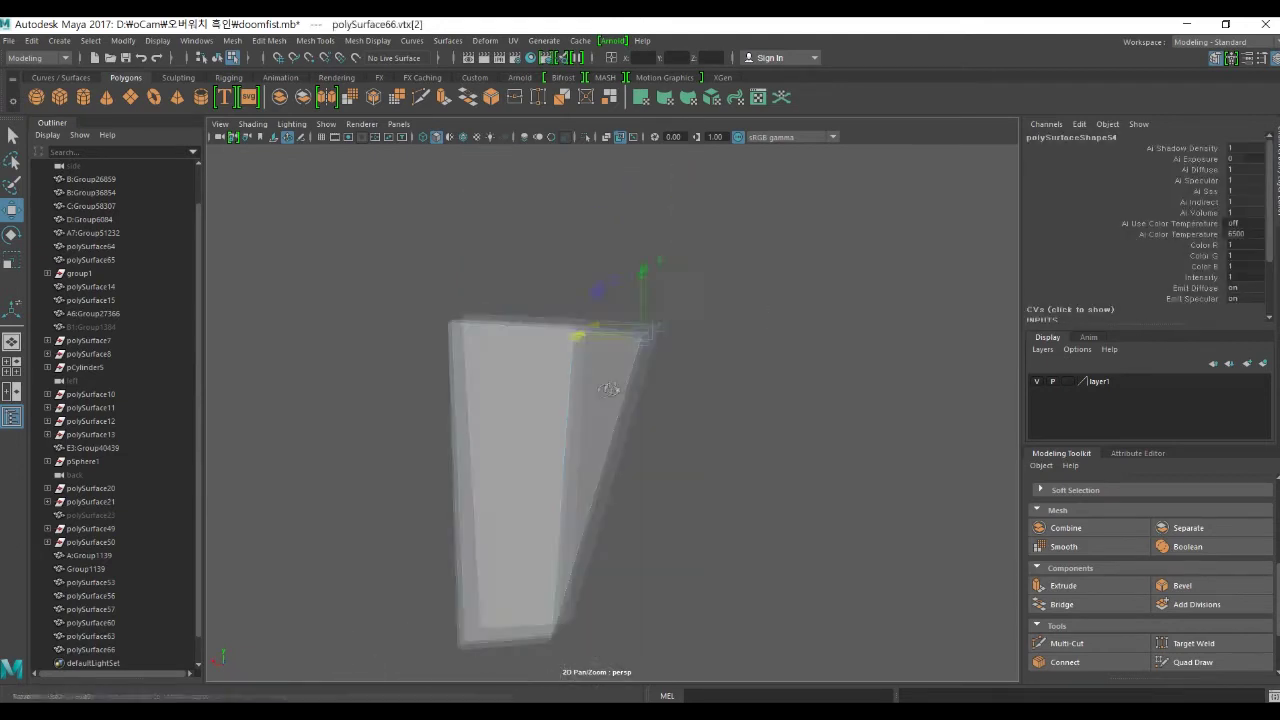
key("r")
scroll(640, 400, "up", 5)
scroll(640, 400, "down", 5)
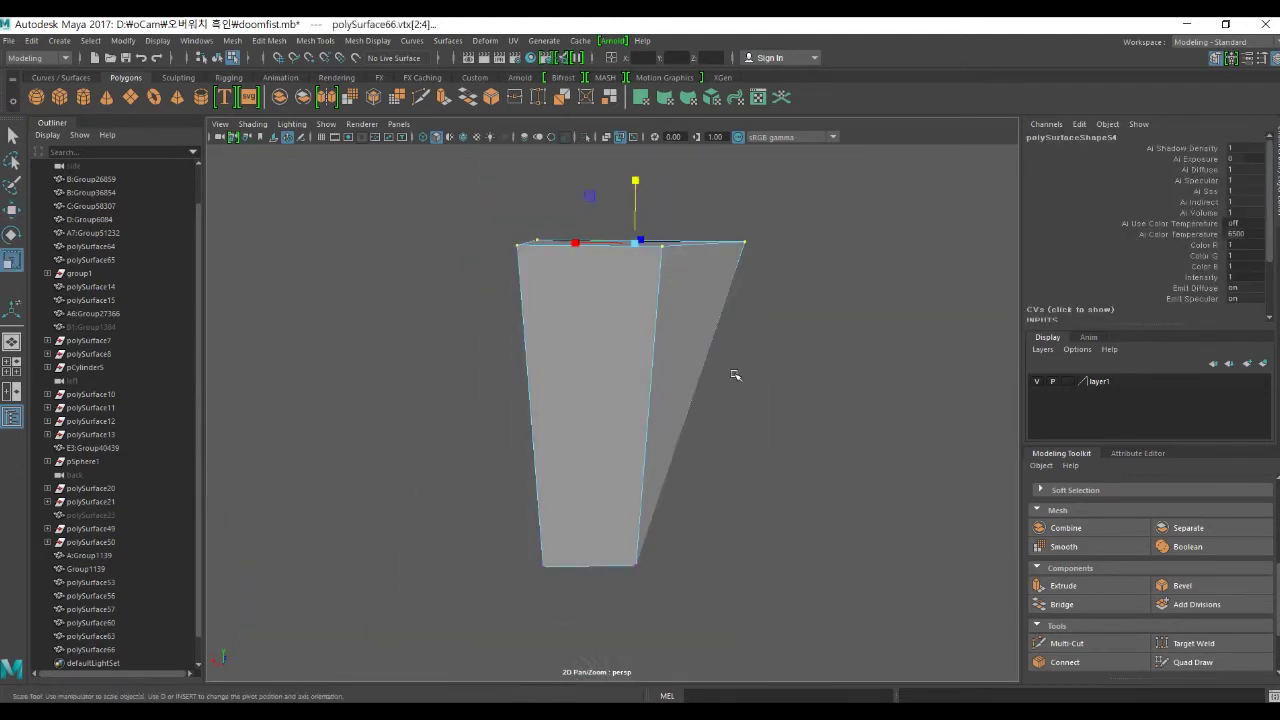
left_click_drag(733, 357, 609, 251, "alt")
left_click(690, 450)
left_click_drag(690, 450, 760, 479, "alt")
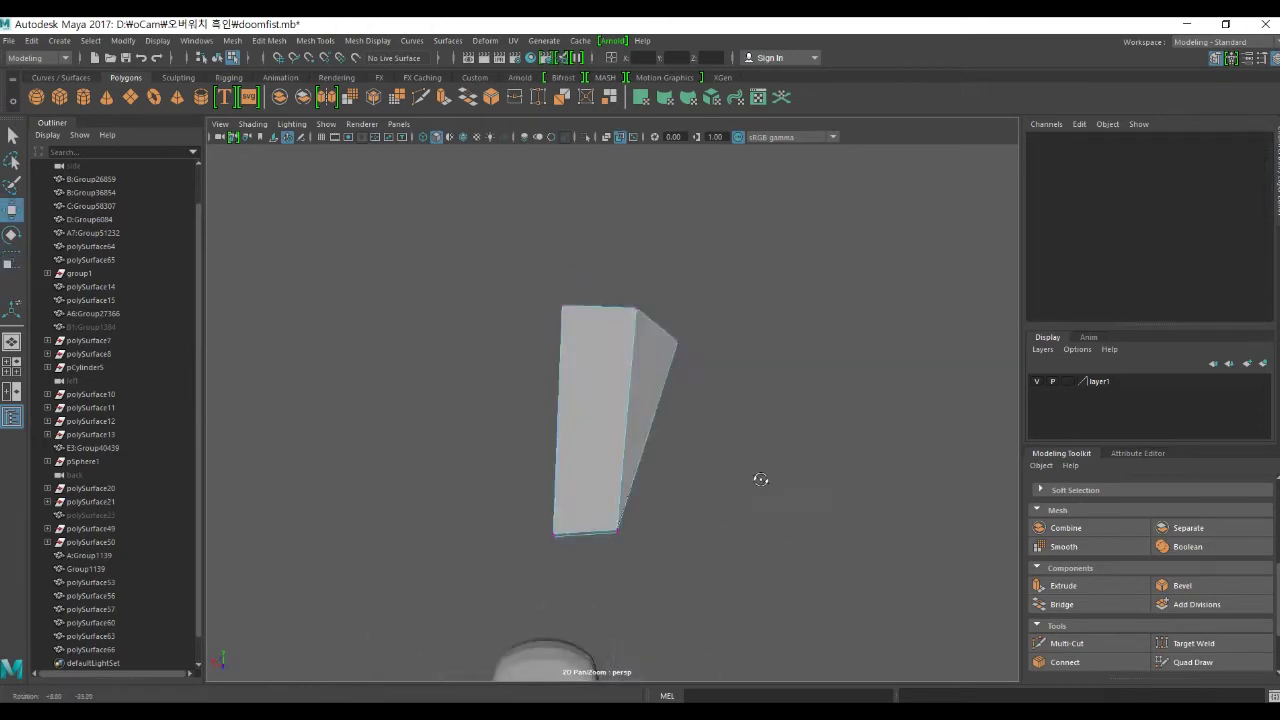
mouse_move(676, 407)
left_mouse_down("alt")
mouse_move(670, 480)
mouse_move(695, 391)
left_mouse_up("alt")
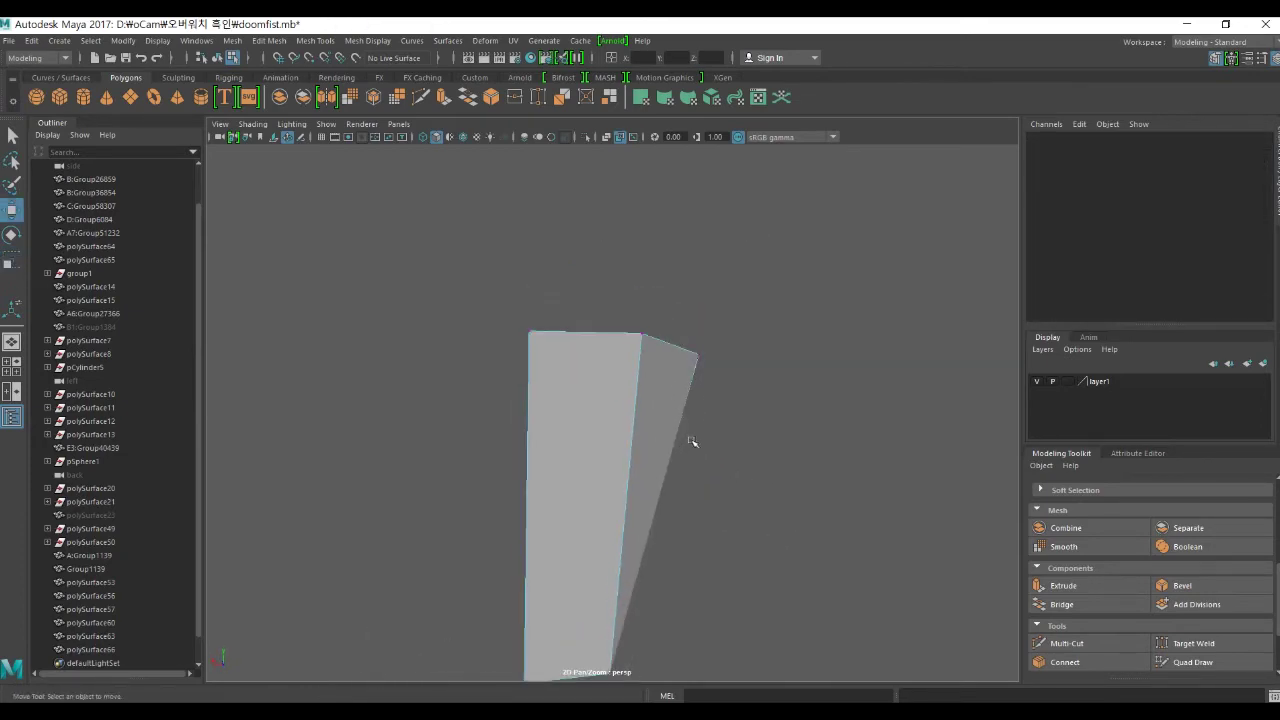
Step: Enlarge polySurface68 and move it slightly lower, viewed from the back
key("space")
key("space")
scroll(736, 523, "down", 5)
key("space")
key("space")
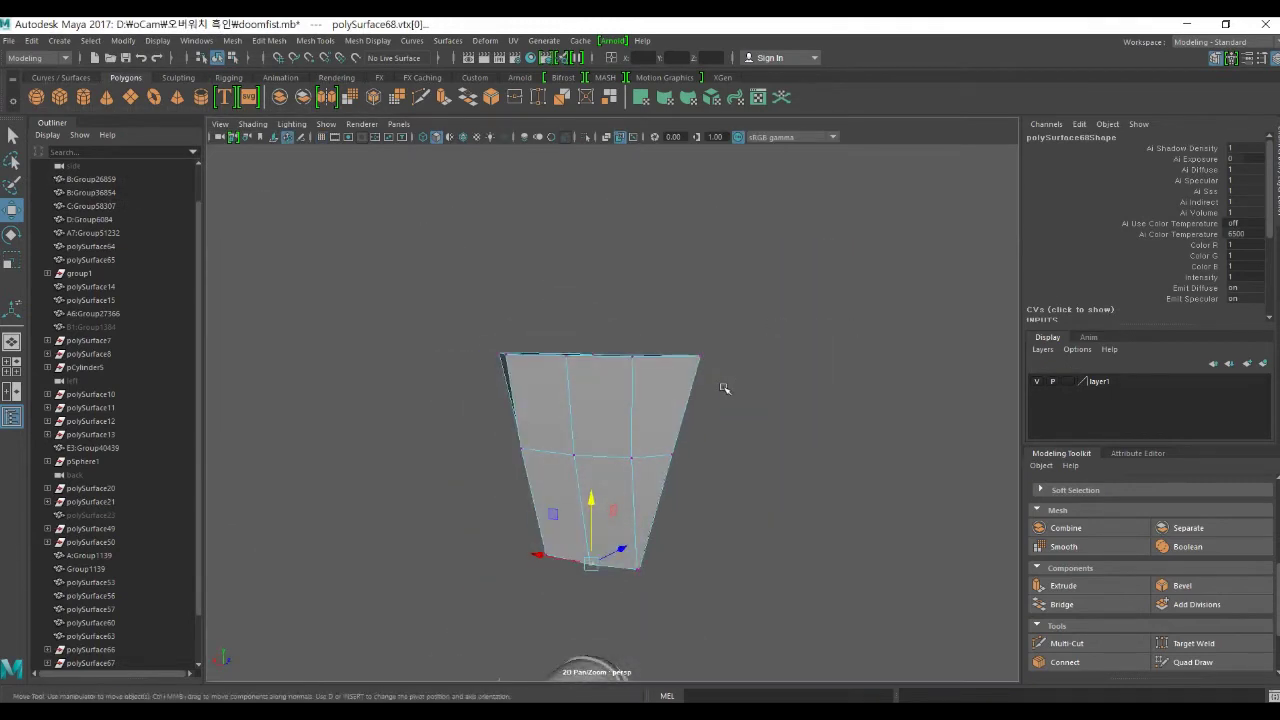
right_click_drag(549, 340, 618, 318)
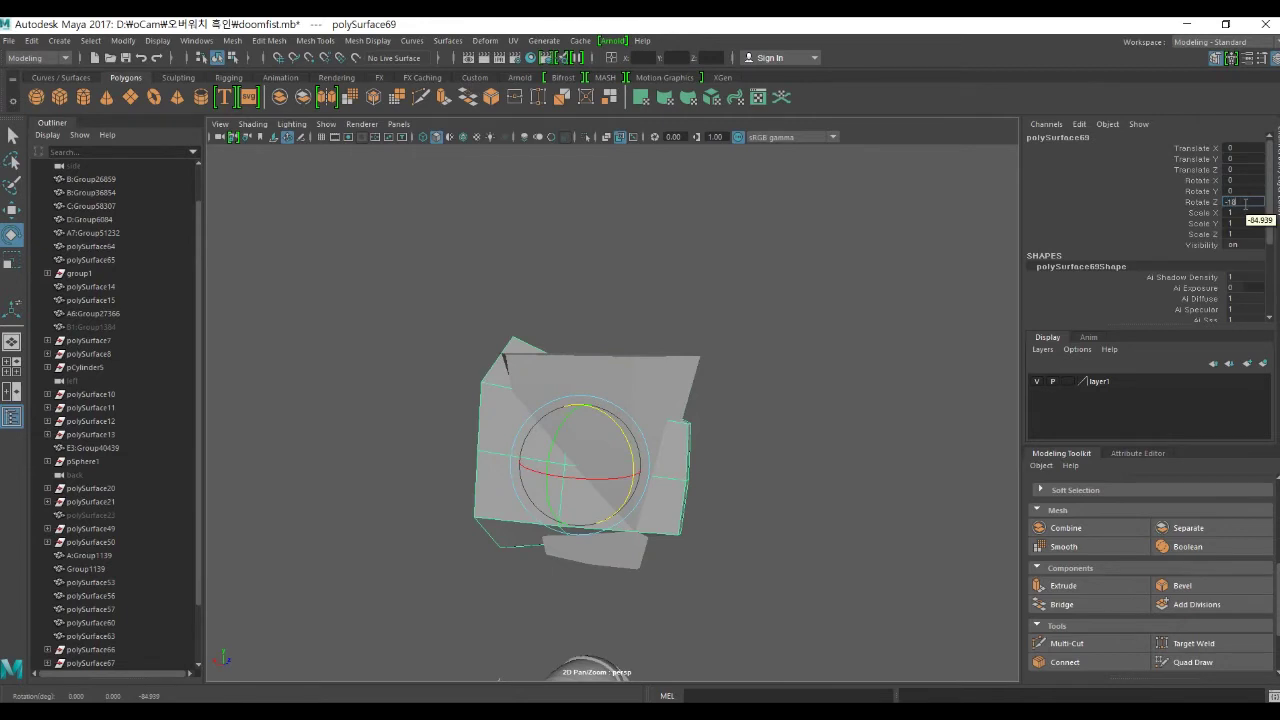
mouse_move(581, 537)
left_mouse_down()
mouse_move(672, 293)
mouse_move(789, 271)
left_mouse_up()
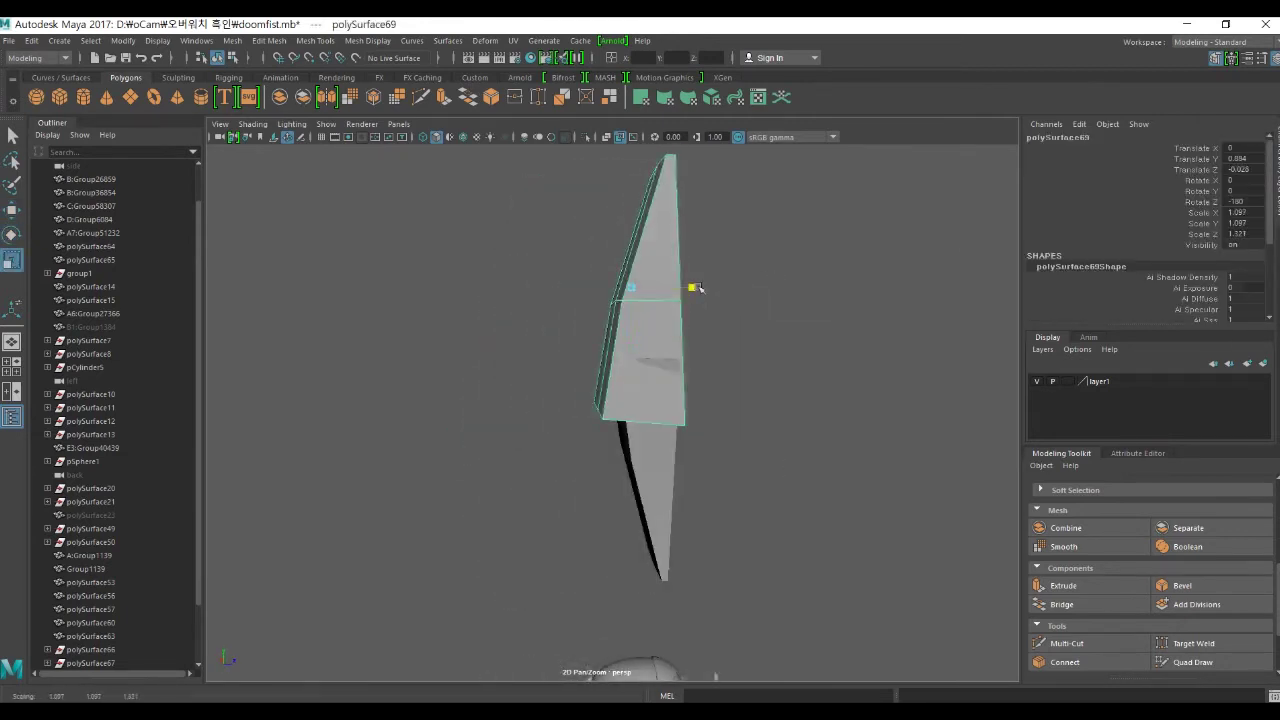
key("w")
mouse_move(562, 374)
left_mouse_down()
mouse_move(640, 418)
mouse_move(620, 470)
left_mouse_up()
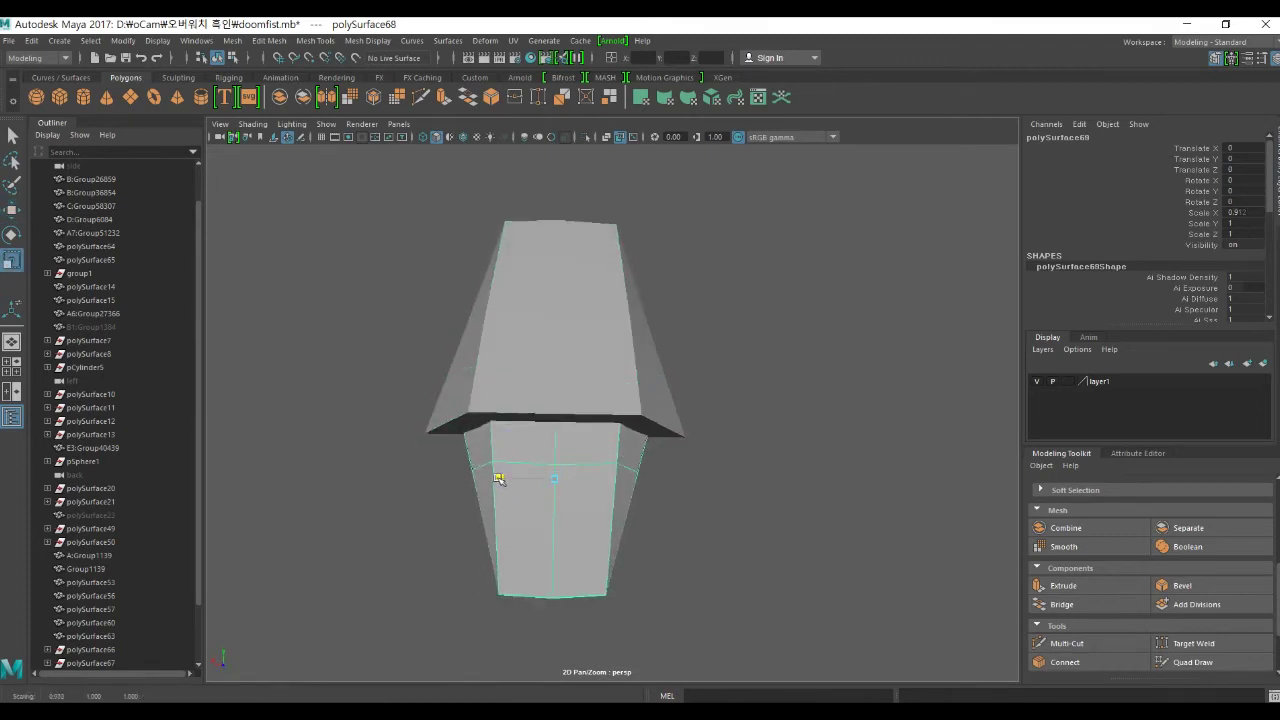
Step: Reshape the flared polySurface69 piece by moving its vertices
left_click_drag(498, 479, 723, 428, "alt")
left_click(703, 325)
mouse_move(698, 323)
left_mouse_down("alt")
mouse_move(860, 337)
mouse_move(784, 451)
mouse_move(820, 437)
mouse_move(640, 380)
left_mouse_up("alt")
right_click(605, 340)
right_click_drag(576, 322, 540, 340)
left_click(601, 298)
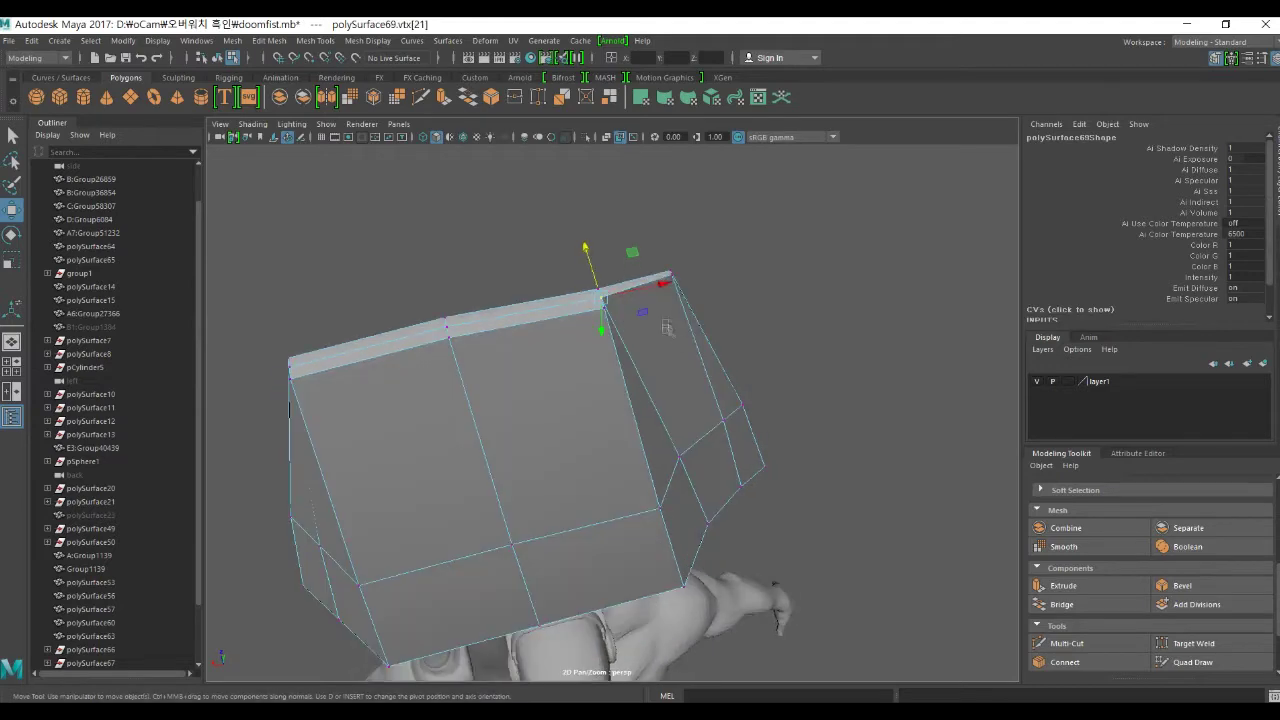
key("w")
left_click_drag(672, 281, 650, 292, "alt")
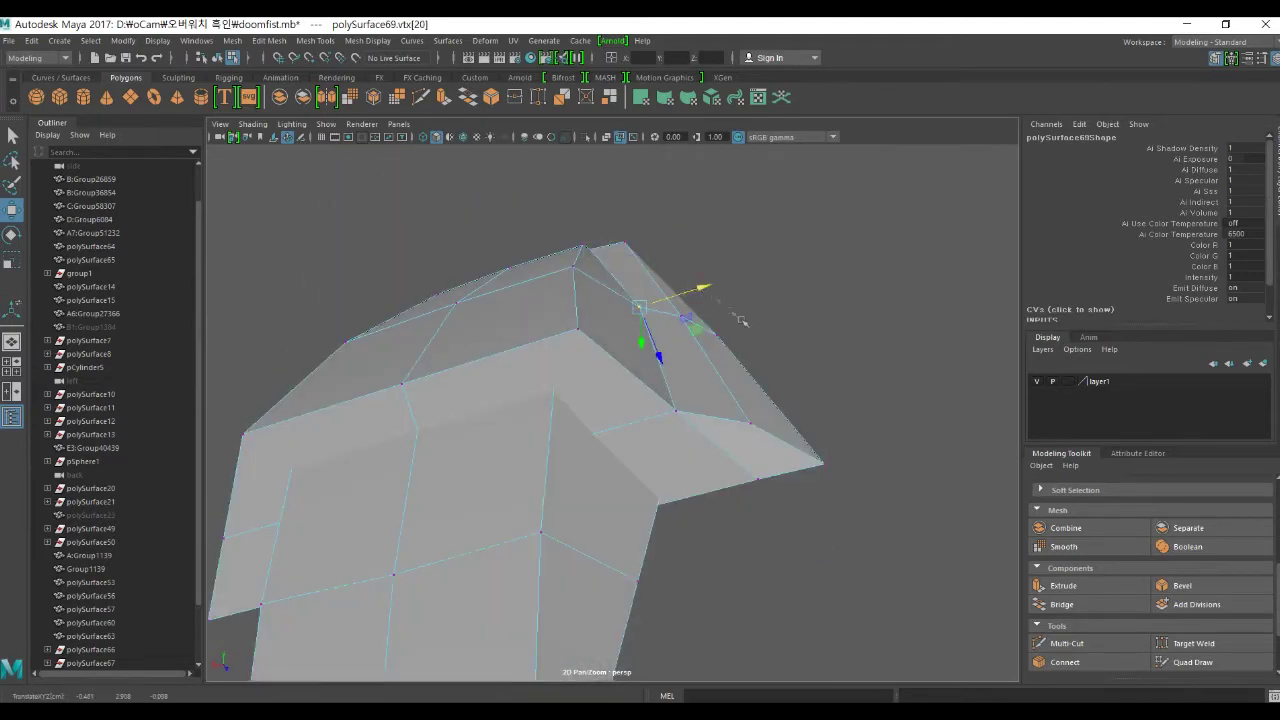
left_click_drag(741, 320, 740, 362, "alt")
key("Left")
mouse_move(689, 291)
left_mouse_down("alt")
mouse_move(728, 441)
mouse_move(643, 394)
left_mouse_up("alt")
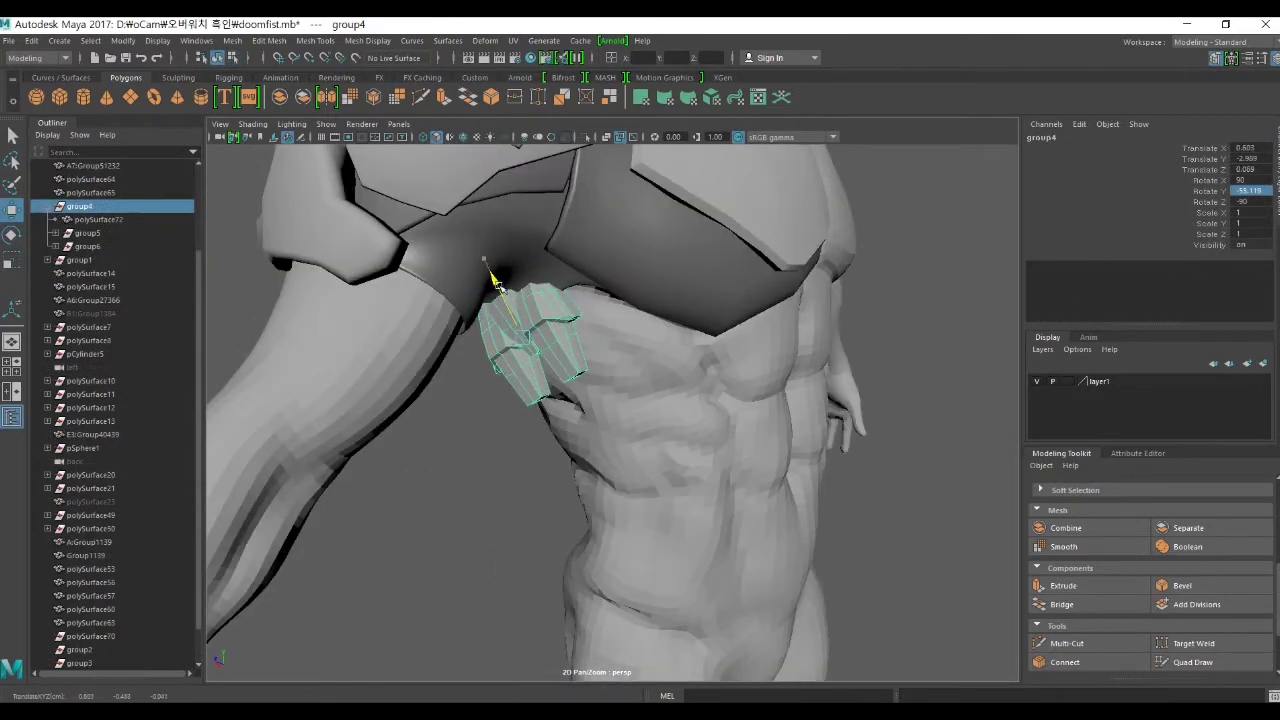
Step: Rotate and move group4 until the collar pieces sit against the shoulder and chest
mouse_move(495, 283)
left_mouse_down("alt")
mouse_move(633, 333)
mouse_move(633, 457)
mouse_move(620, 388)
left_mouse_up("alt")
mouse_move(772, 453)
left_mouse_down("alt")
mouse_move(620, 410)
mouse_move(617, 443)
mouse_move(690, 378)
mouse_move(650, 400)
left_mouse_up("alt")
key("w")
key("e")
left_click_drag(650, 400, 810, 422, "alt")
left_click_drag(718, 432, 712, 428)
key("w")
mouse_move(712, 428)
left_mouse_down("alt")
mouse_move(655, 400)
mouse_move(670, 420)
mouse_move(728, 432)
mouse_move(640, 420)
mouse_move(647, 453)
mouse_move(820, 357)
mouse_move(914, 400)
mouse_move(421, 468)
mouse_move(503, 457)
mouse_move(672, 386)
mouse_move(791, 383)
mouse_move(634, 363)
mouse_move(630, 399)
mouse_move(589, 414)
mouse_move(548, 428)
mouse_move(494, 414)
mouse_move(510, 428)
mouse_move(655, 378)
left_mouse_up("alt")
key("e")
key("w")
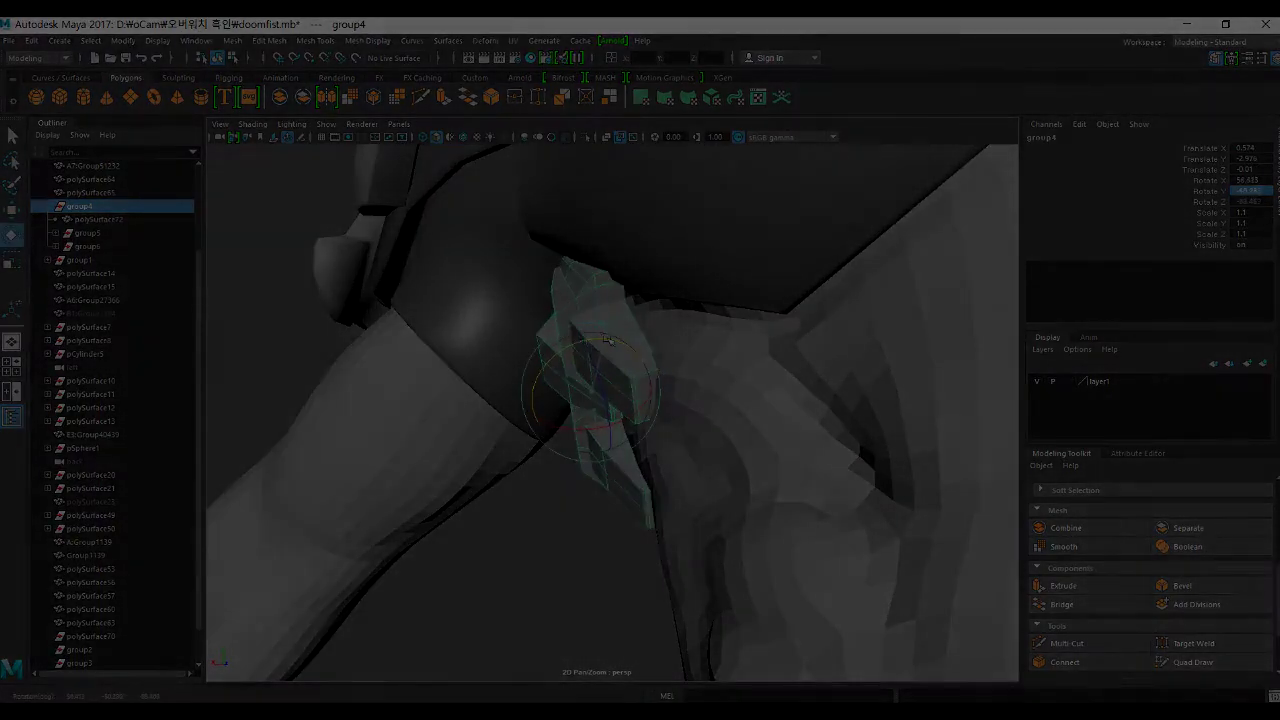